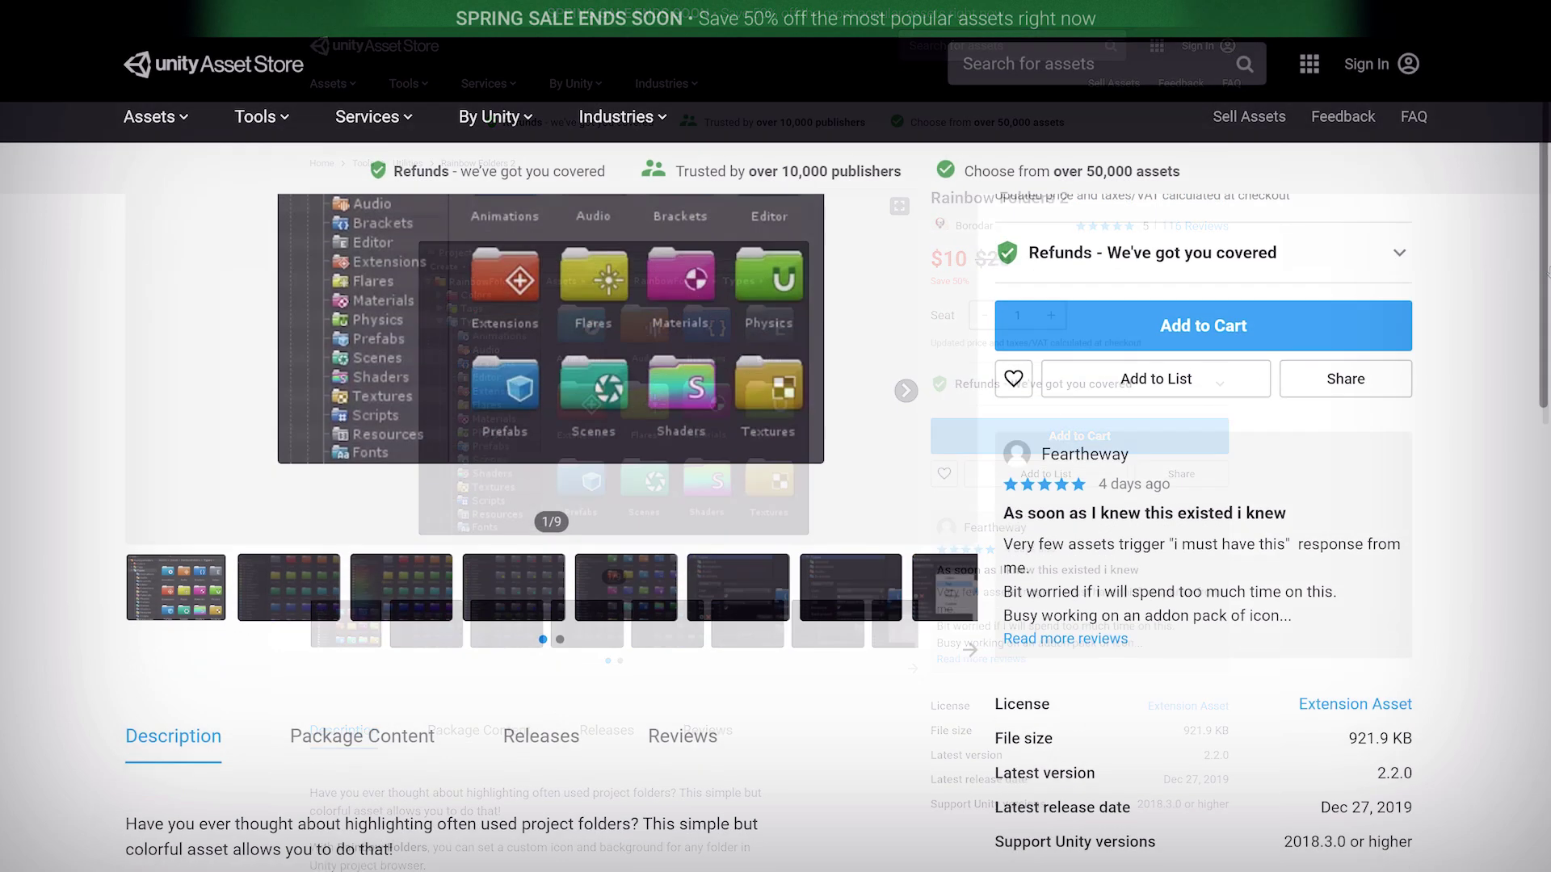
pyautogui.scroll(-3, 775, 485)
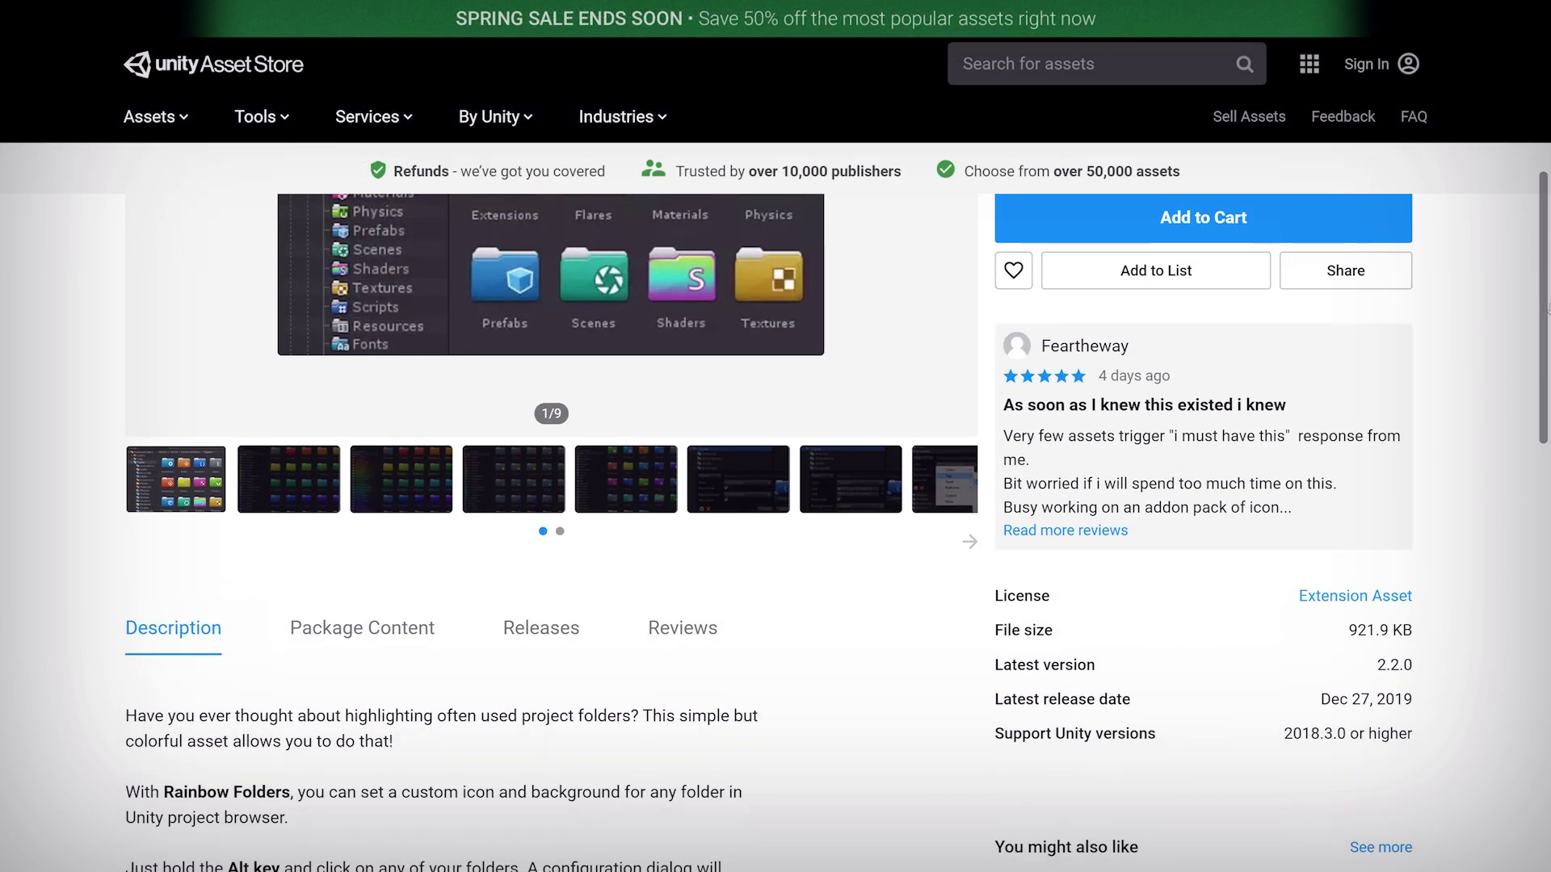
pyautogui.scroll(-2, 775, 485)
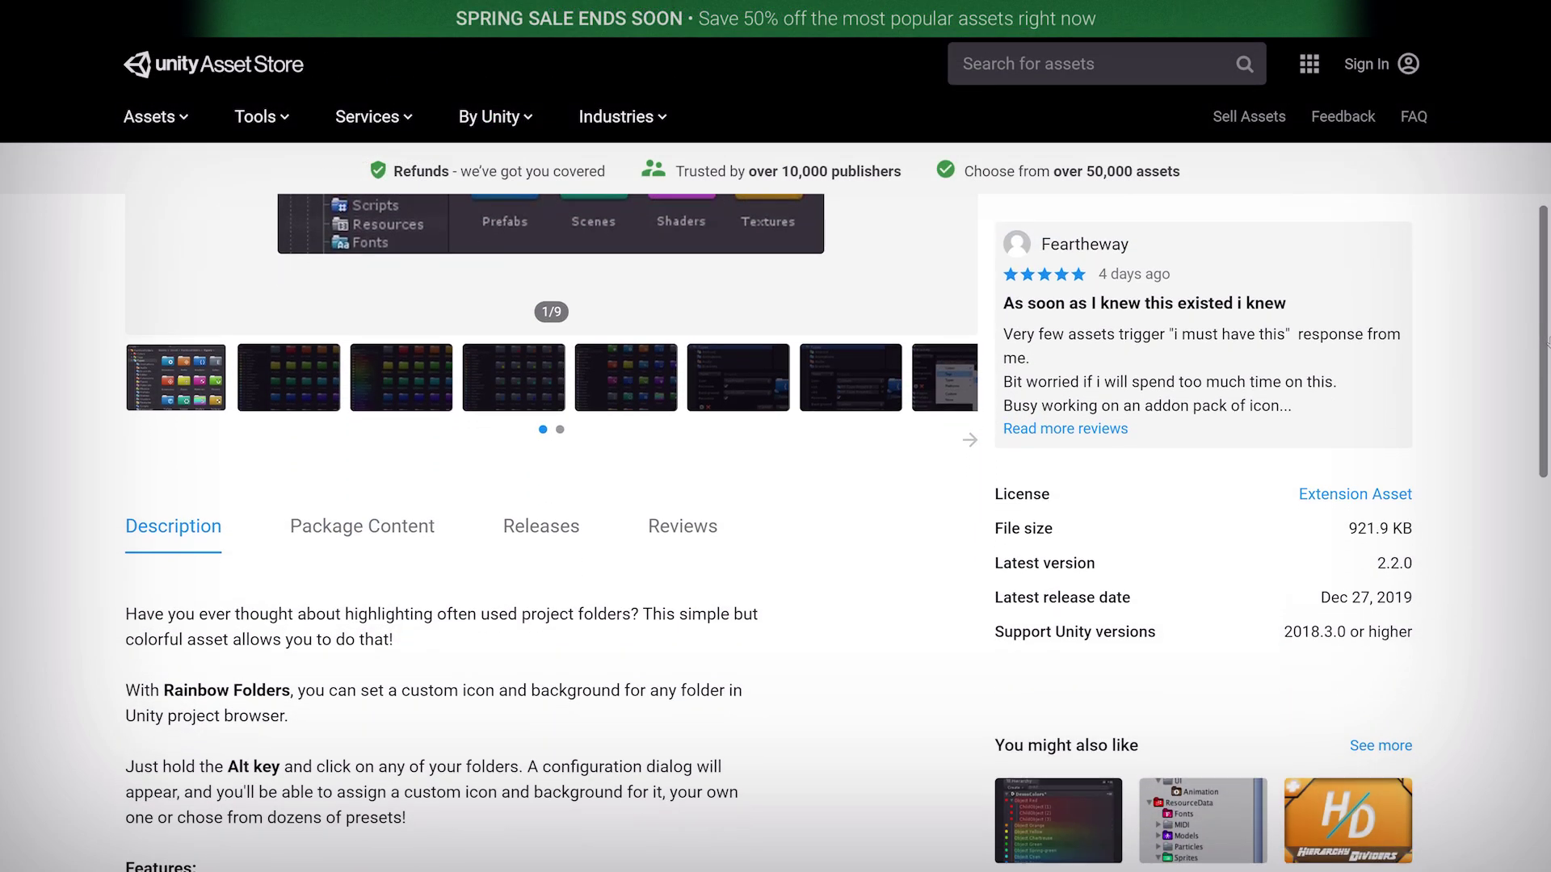
pyautogui.scroll(-2, 775, 485)
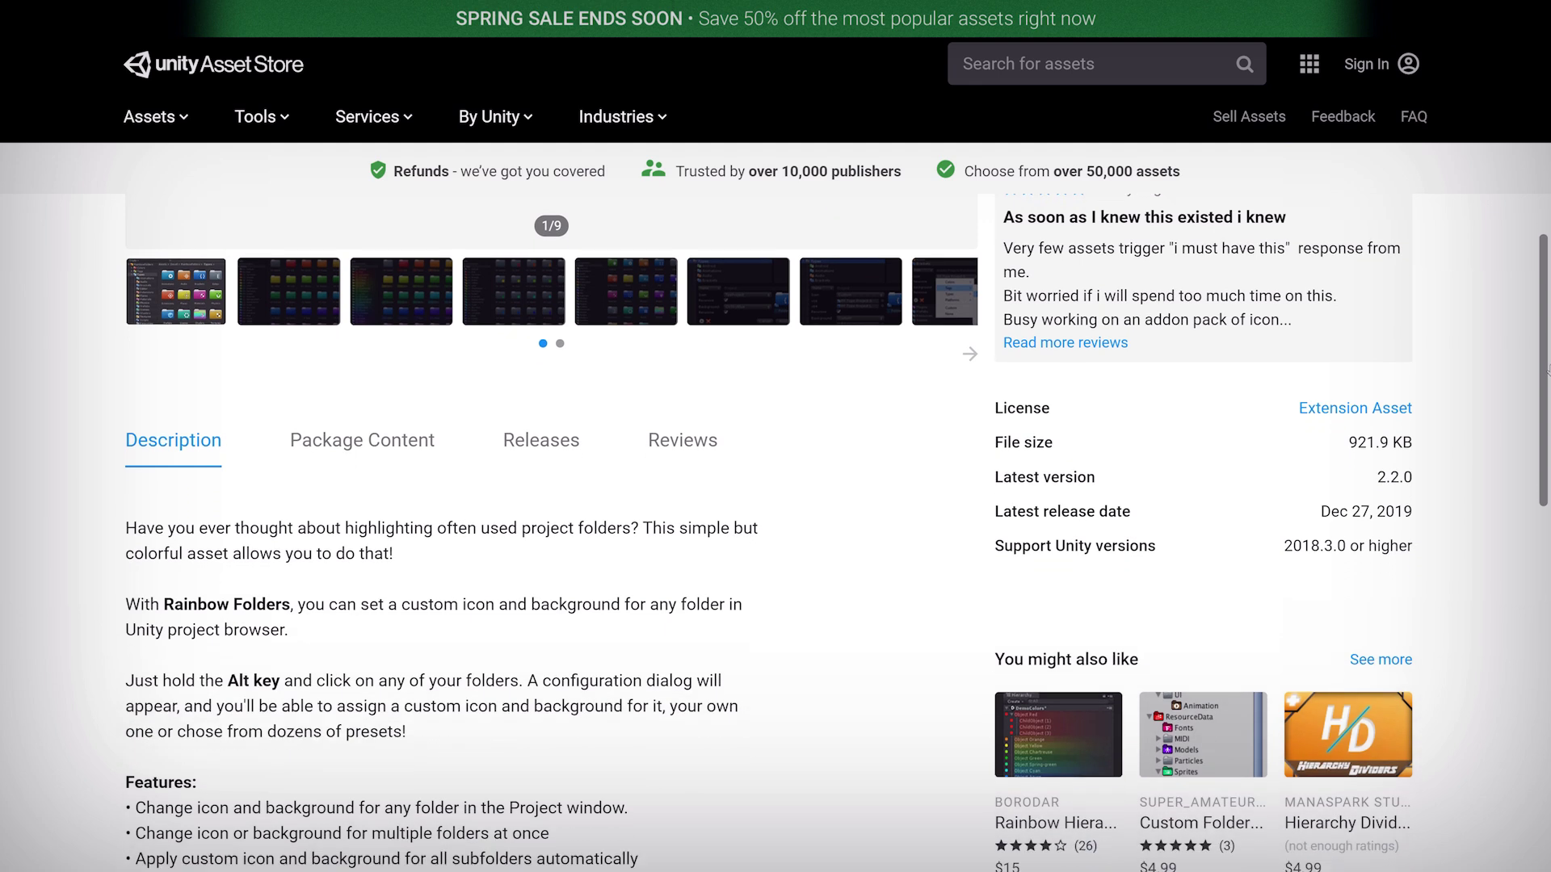
pyautogui.scroll(-2, 776, 485)
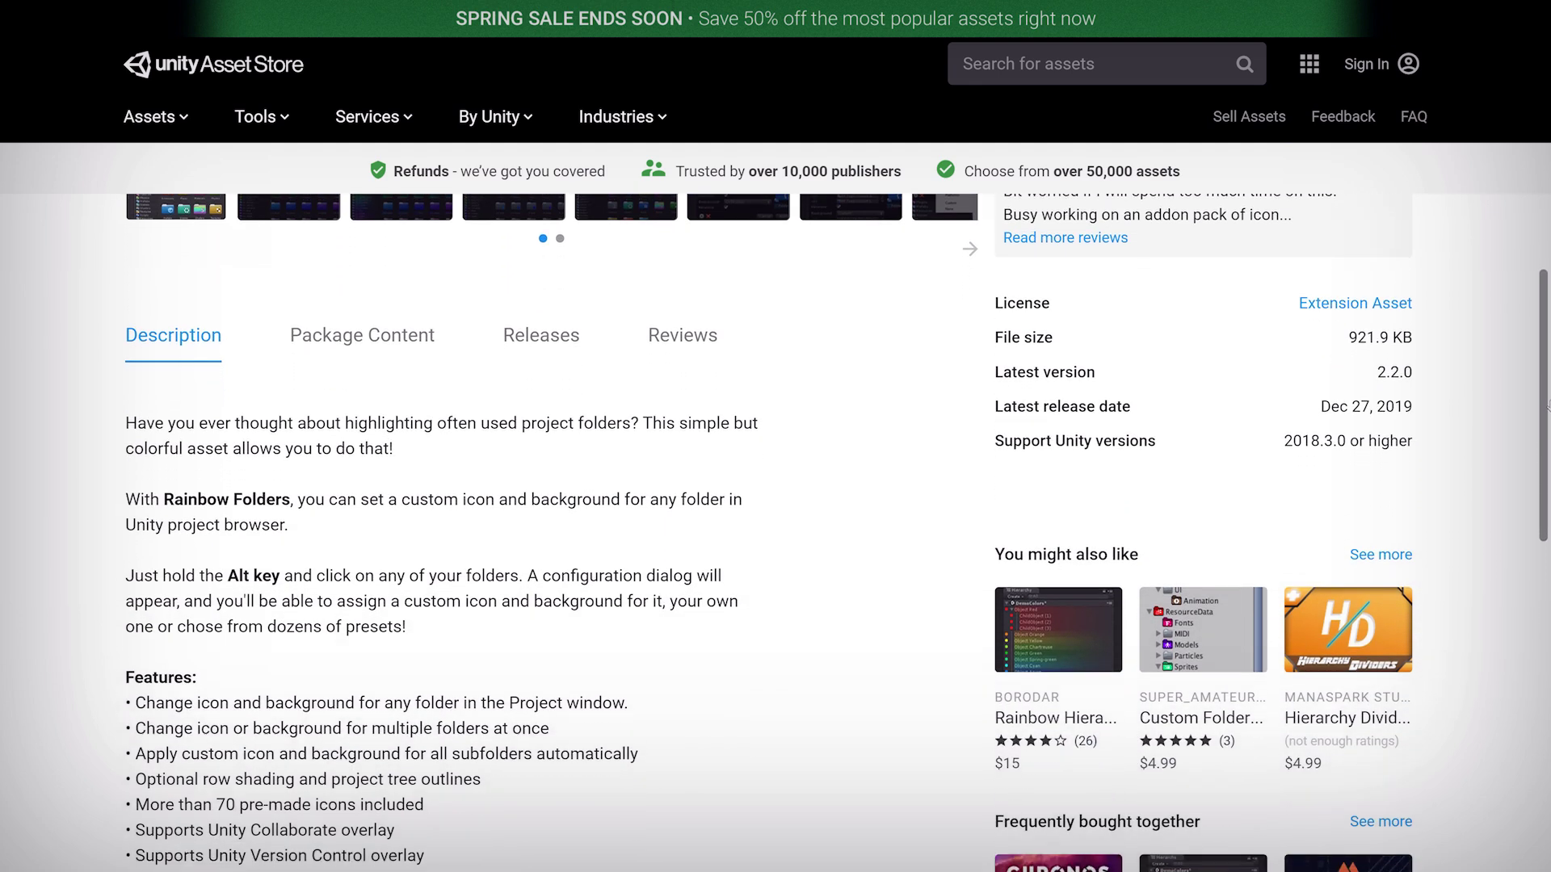
pyautogui.scroll(-2, 775, 485)
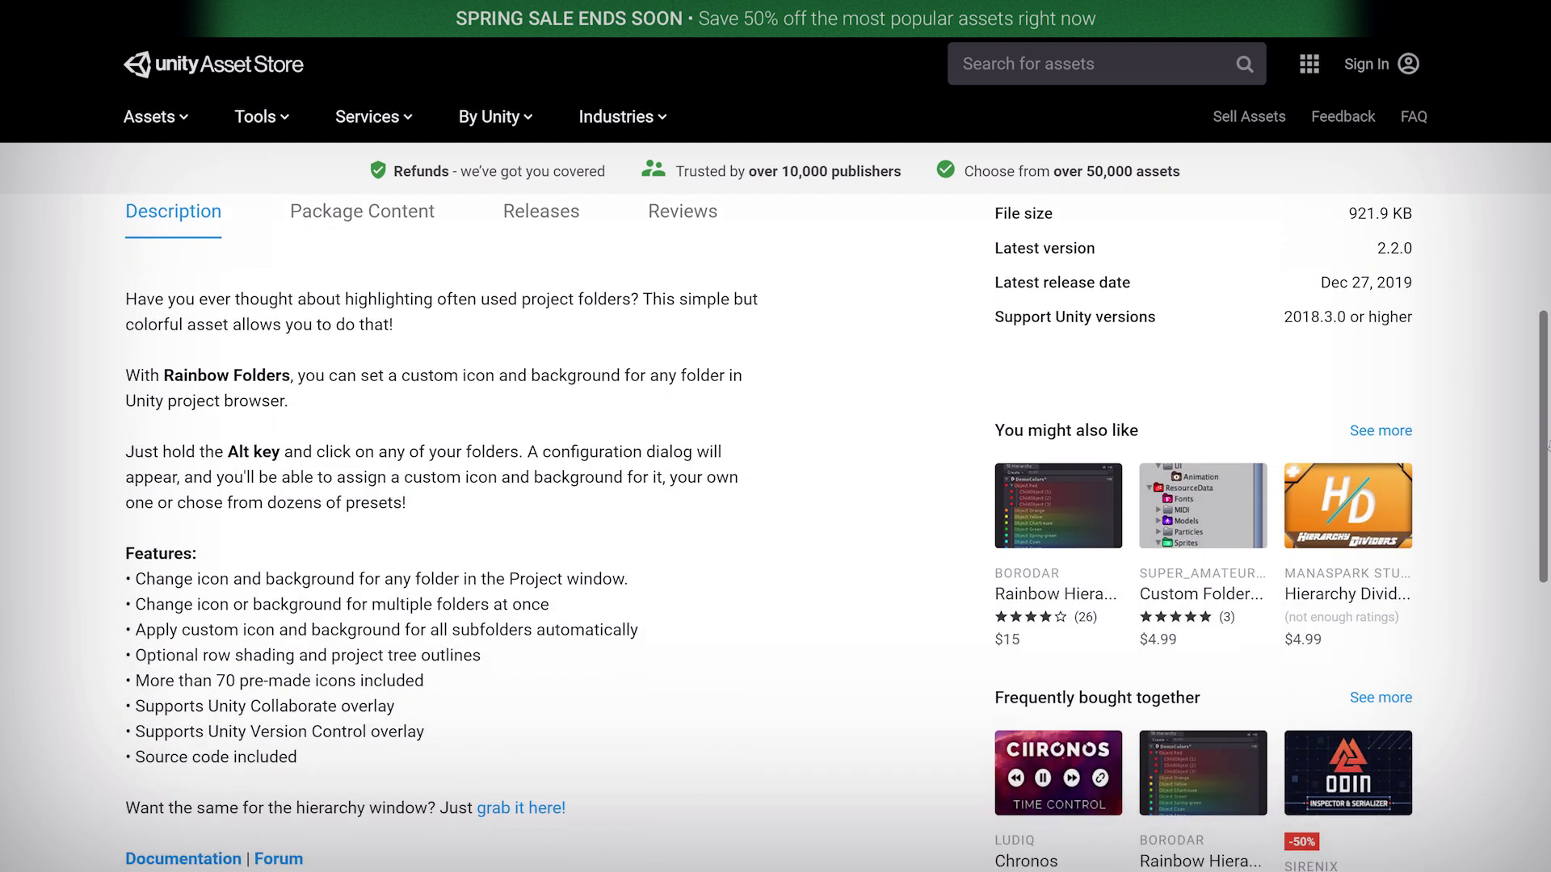
pyautogui.scroll(-2, 775, 484)
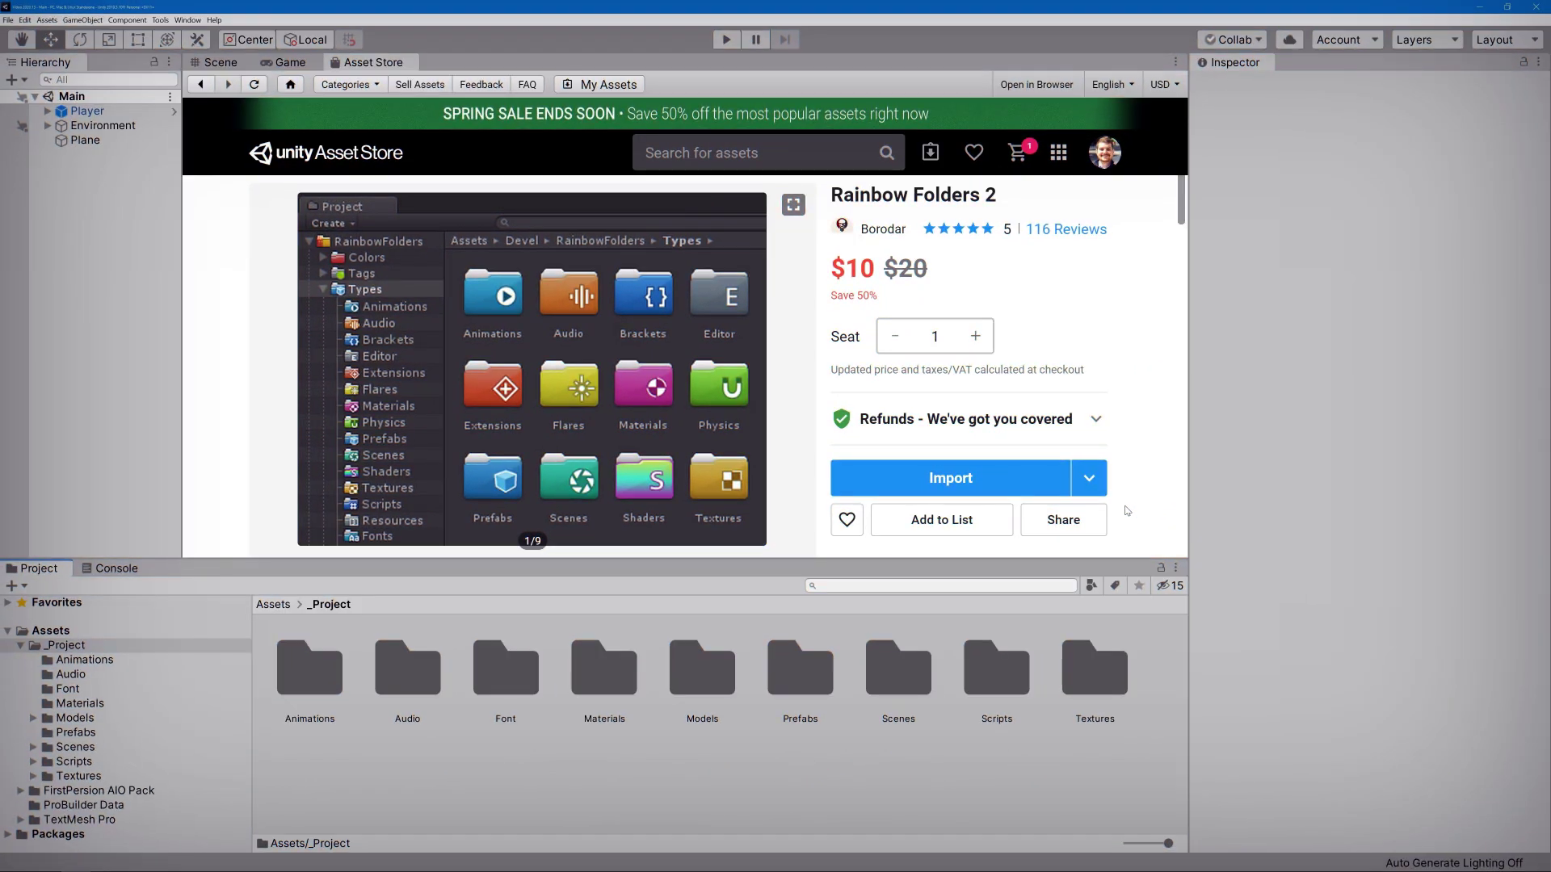
# - Import all Rainbow Folders 2 package files into the Unity project
pyautogui.click(1039, 485)
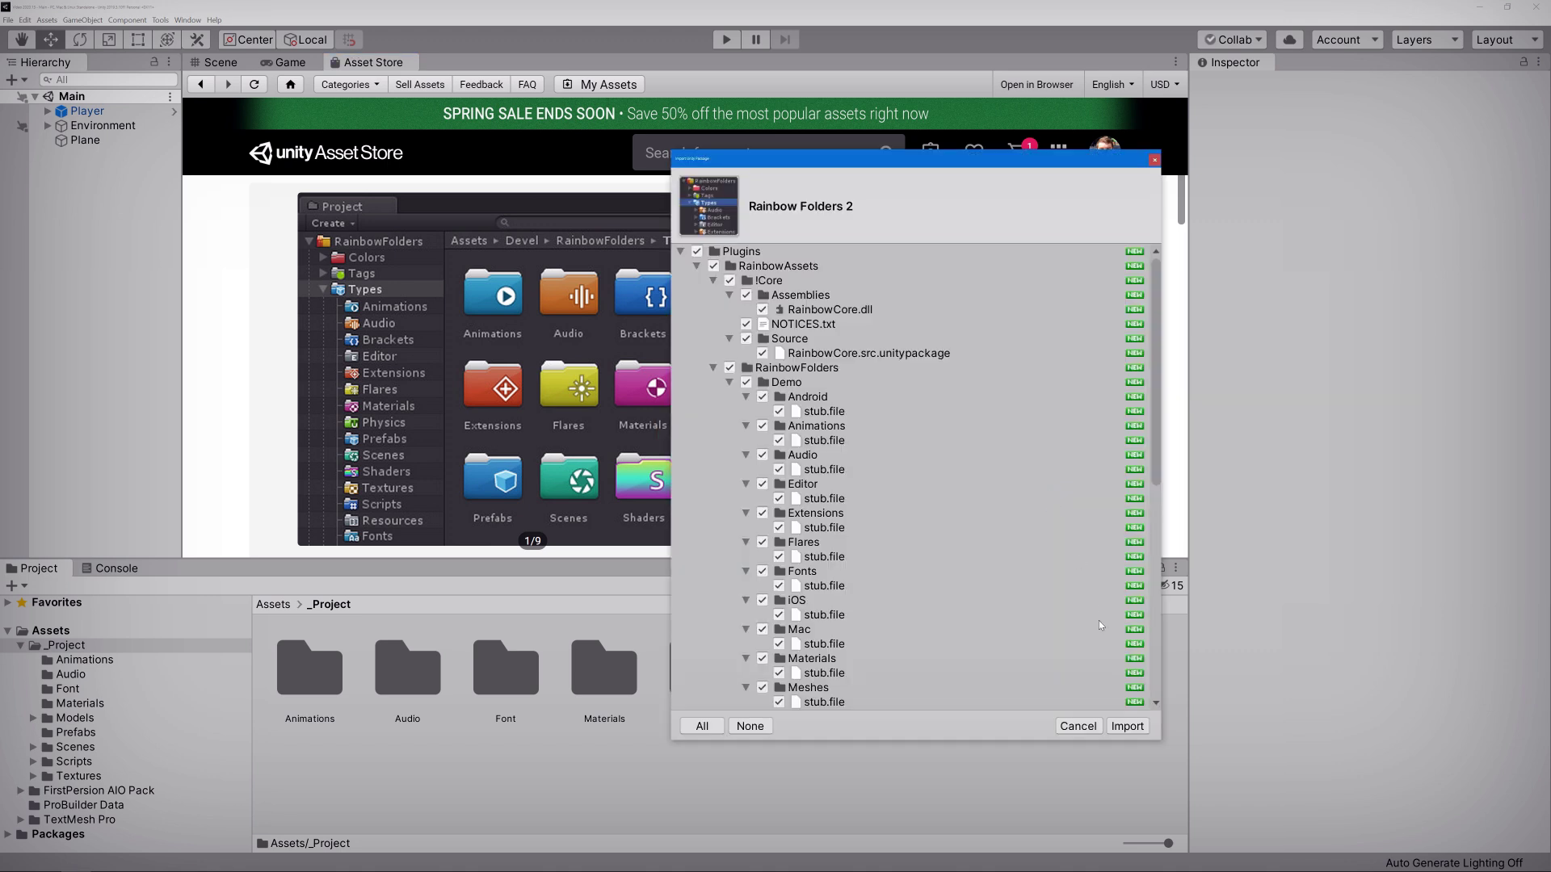
pyautogui.click(1127, 726)
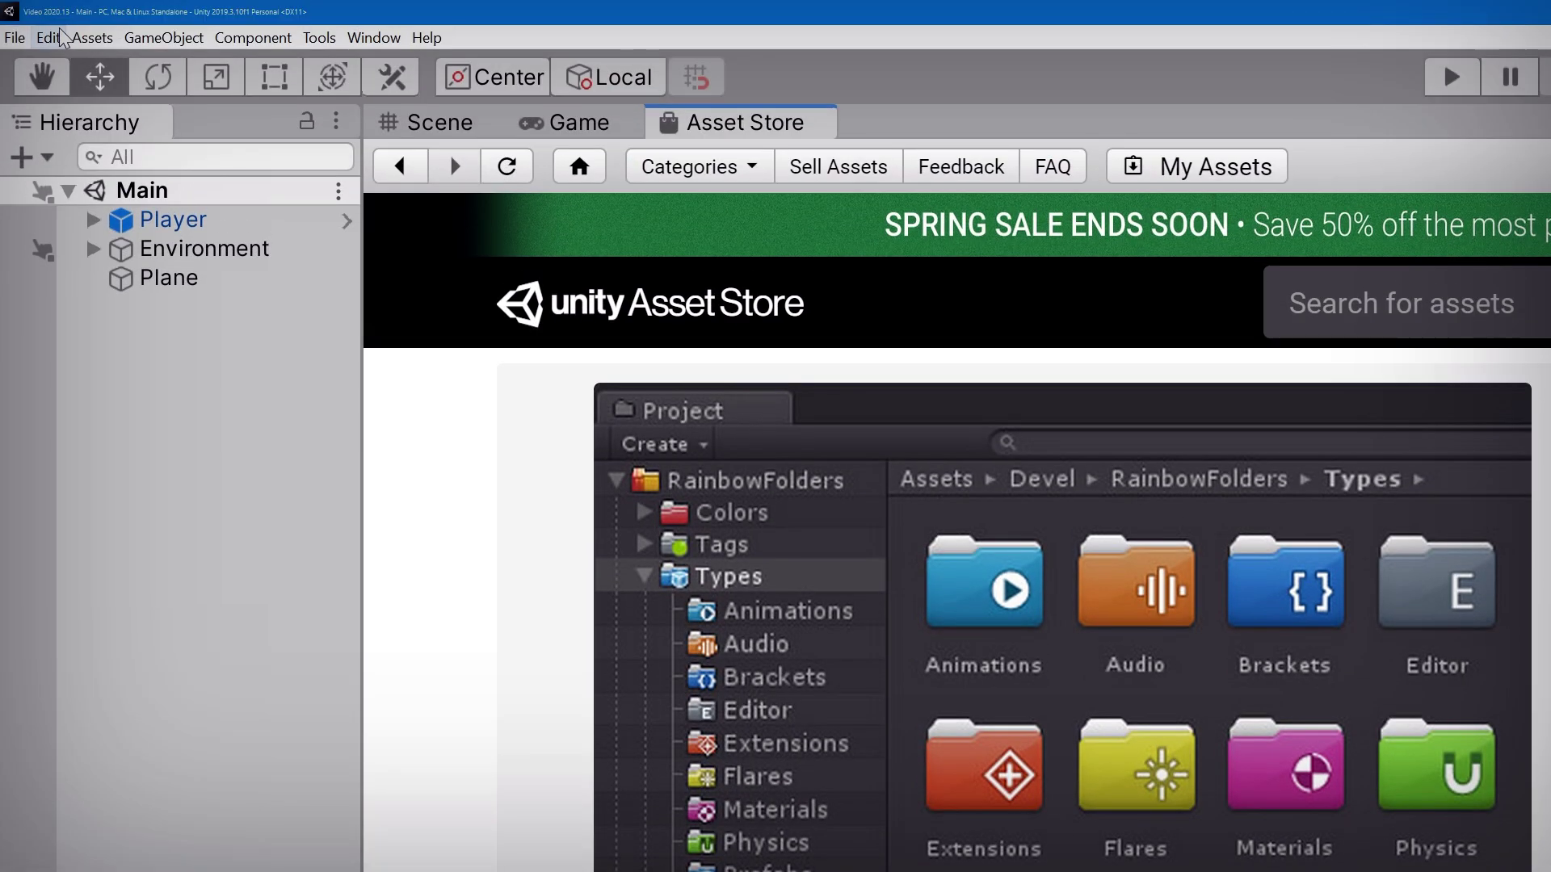
# - Show Project Settings > Borodar > Rainbow Folders and keep Alt as the modifier key
pyautogui.click(58, 38)
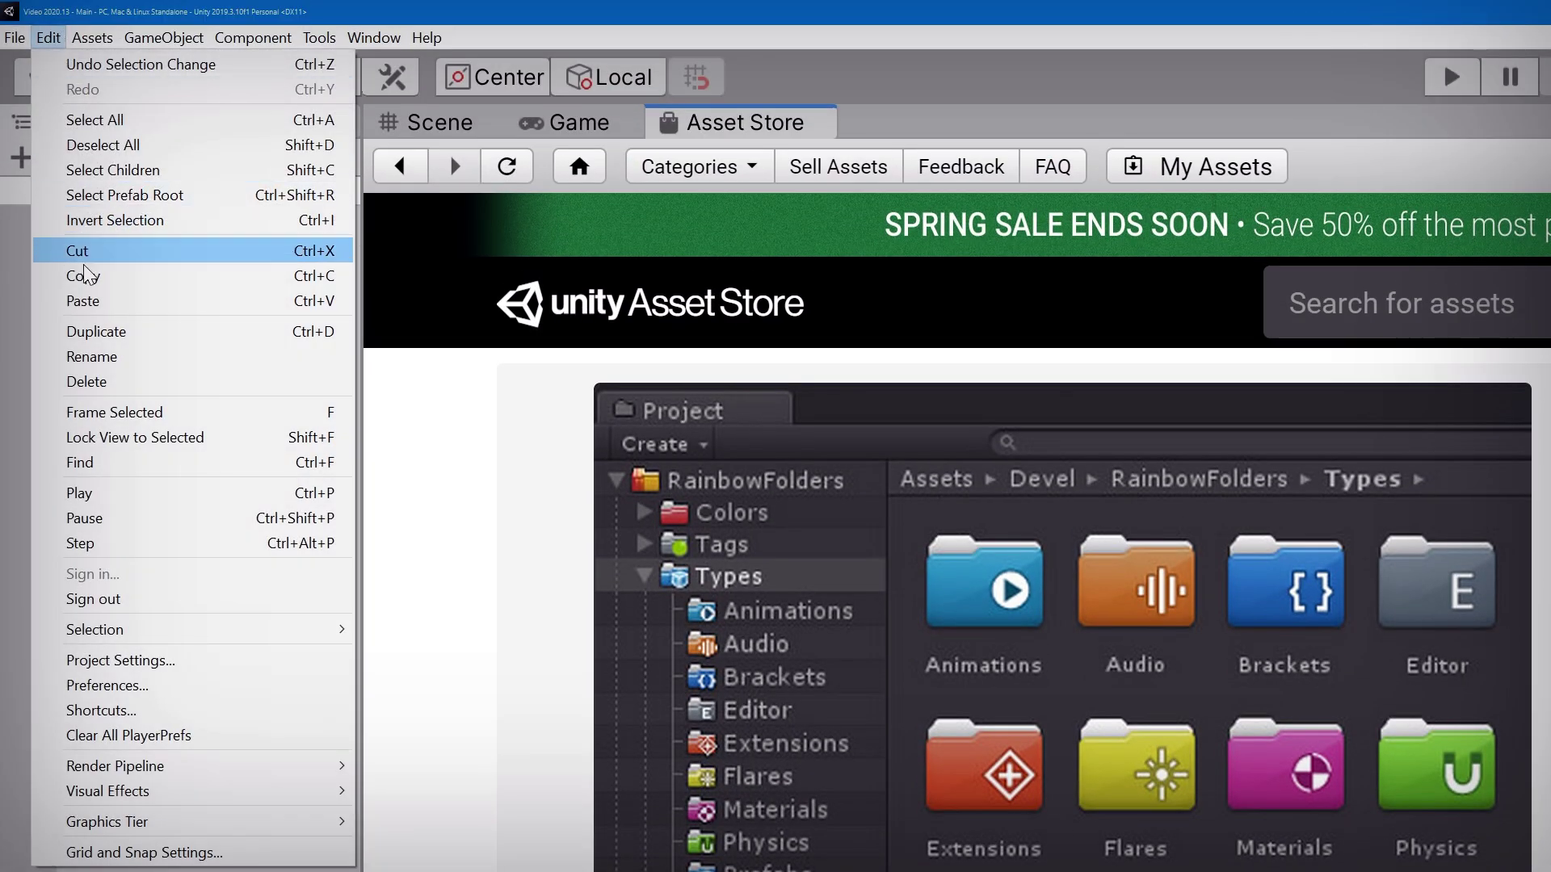
pyautogui.click(160, 661)
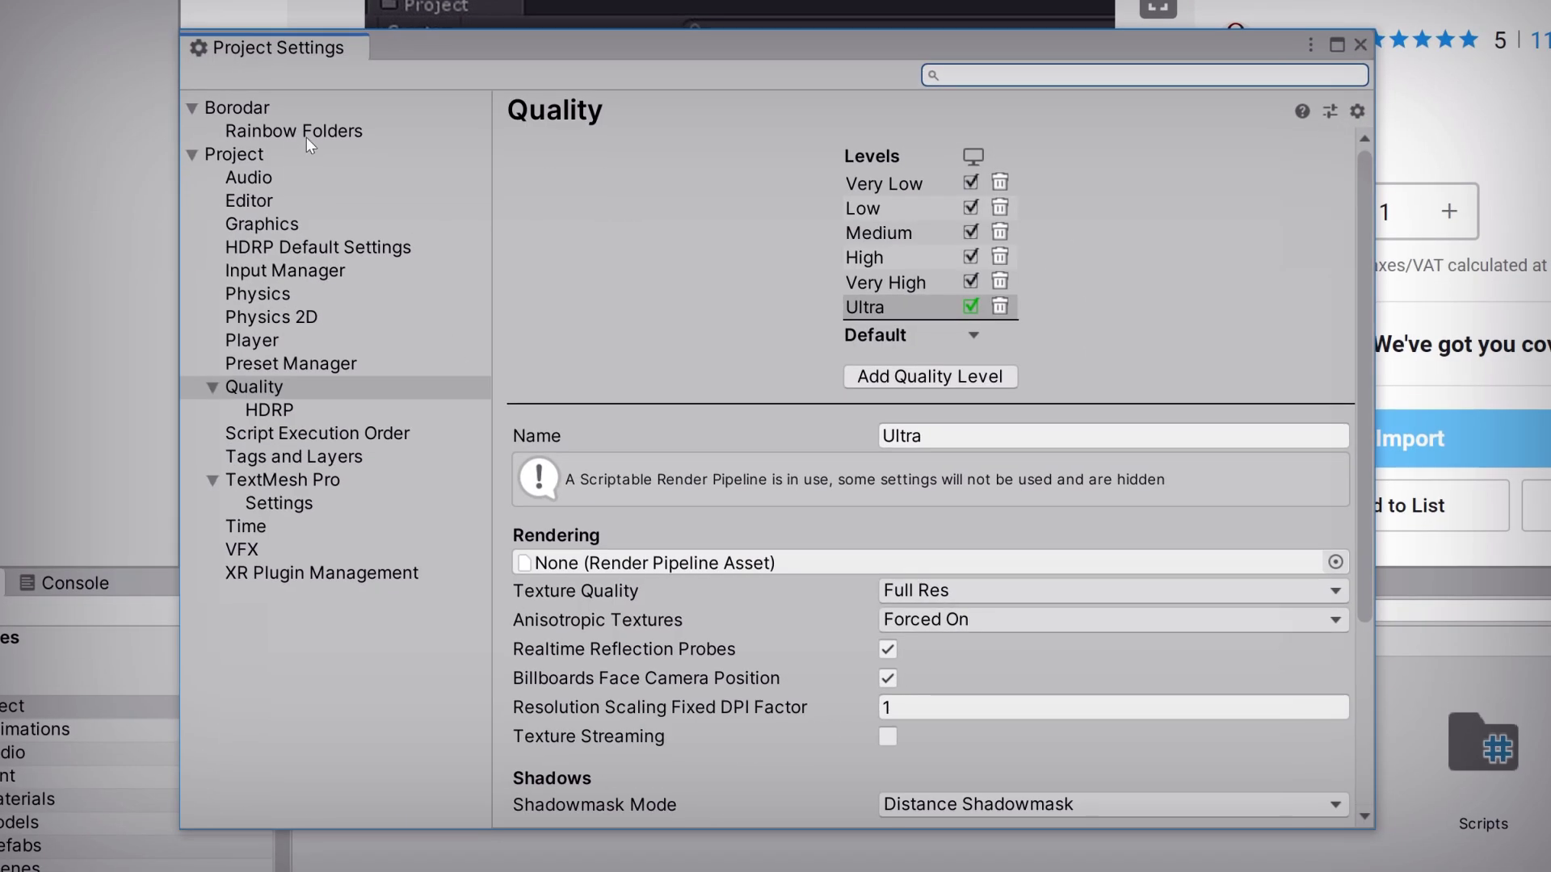
pyautogui.click(309, 134)
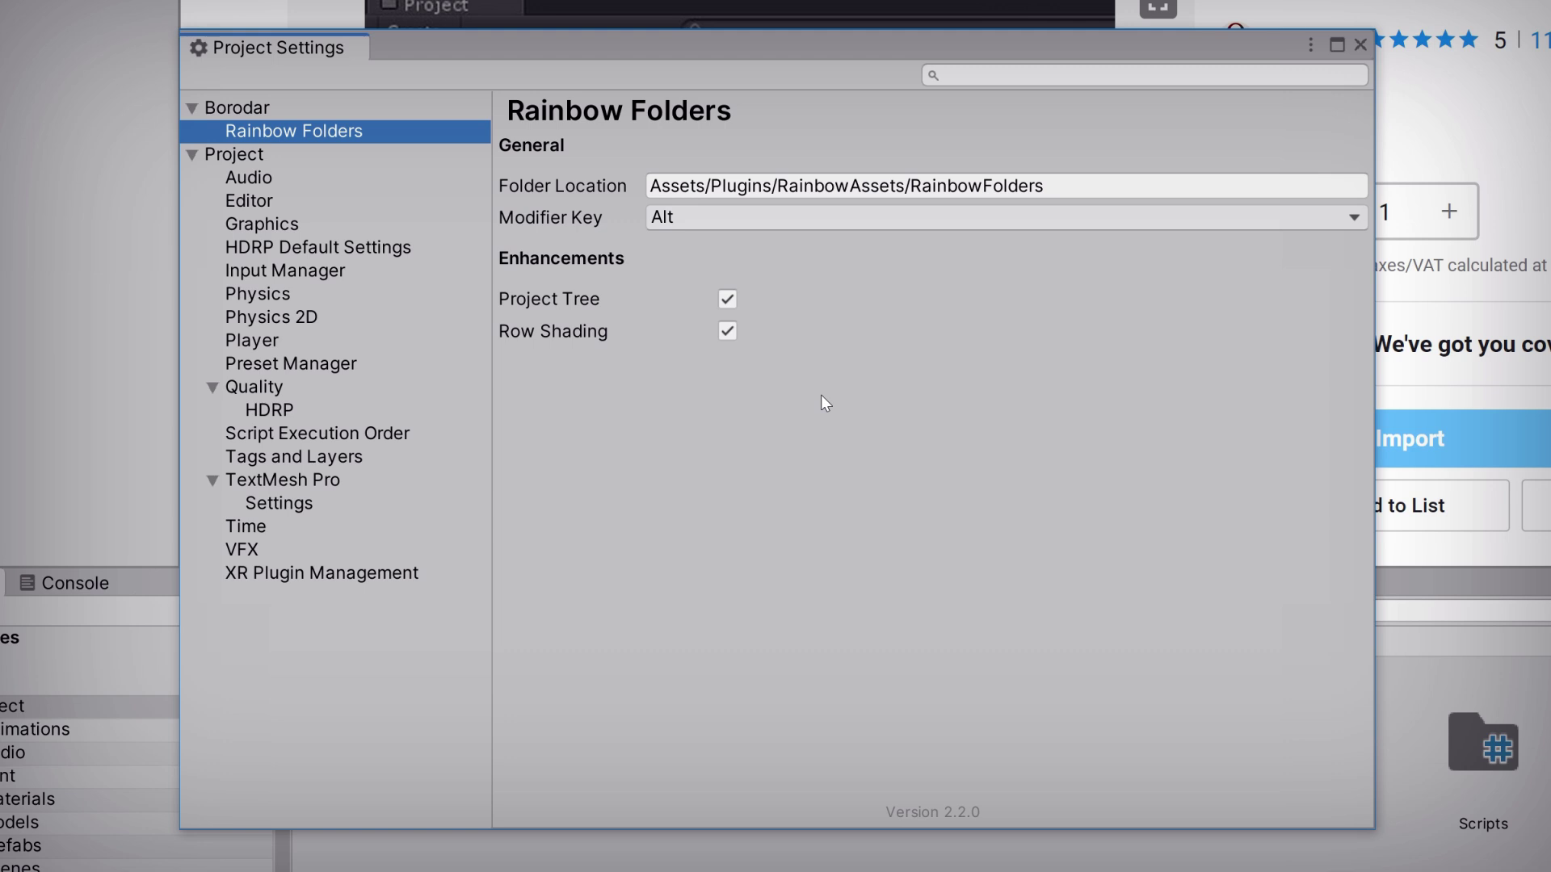
pyautogui.click(816, 220)
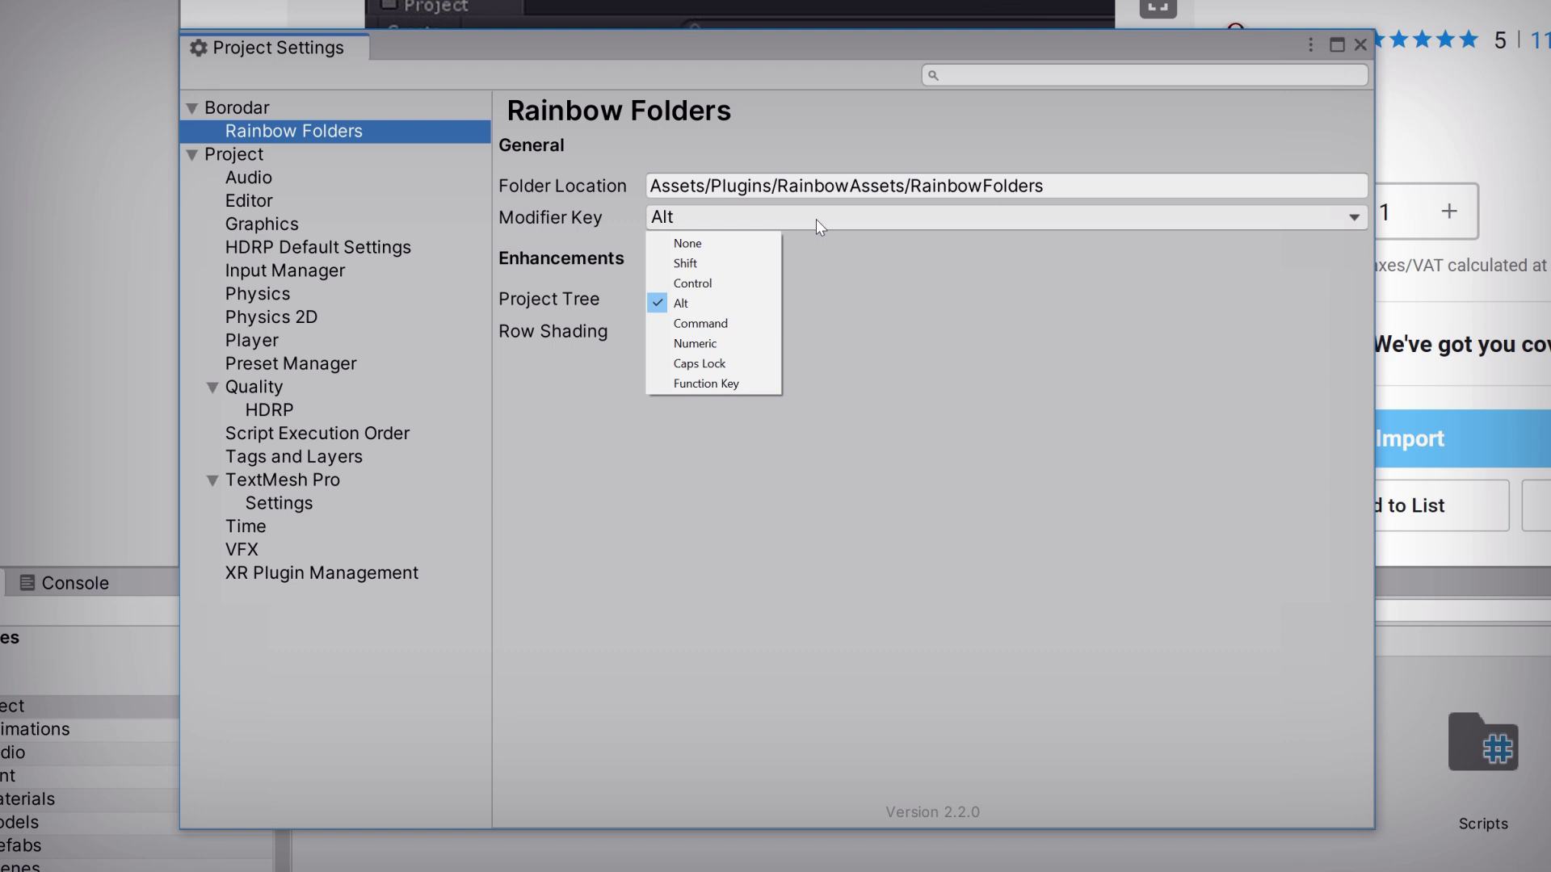
pyautogui.click(712, 295)
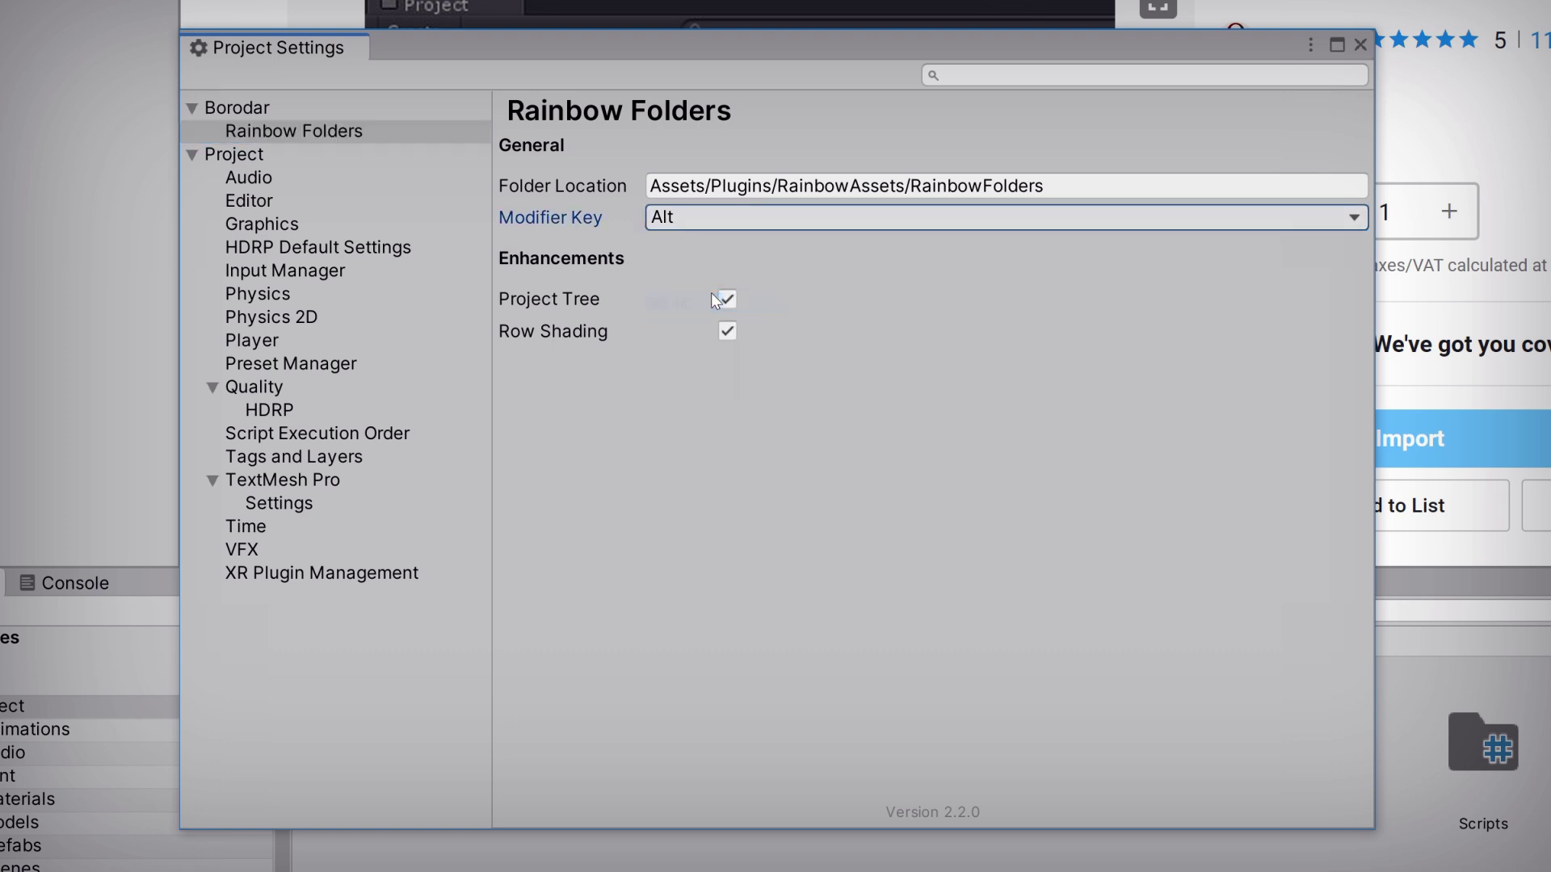
# - Close Project Settings, rename the Font folder to 'Fonts', and select the Models folder
pyautogui.click(1361, 47)
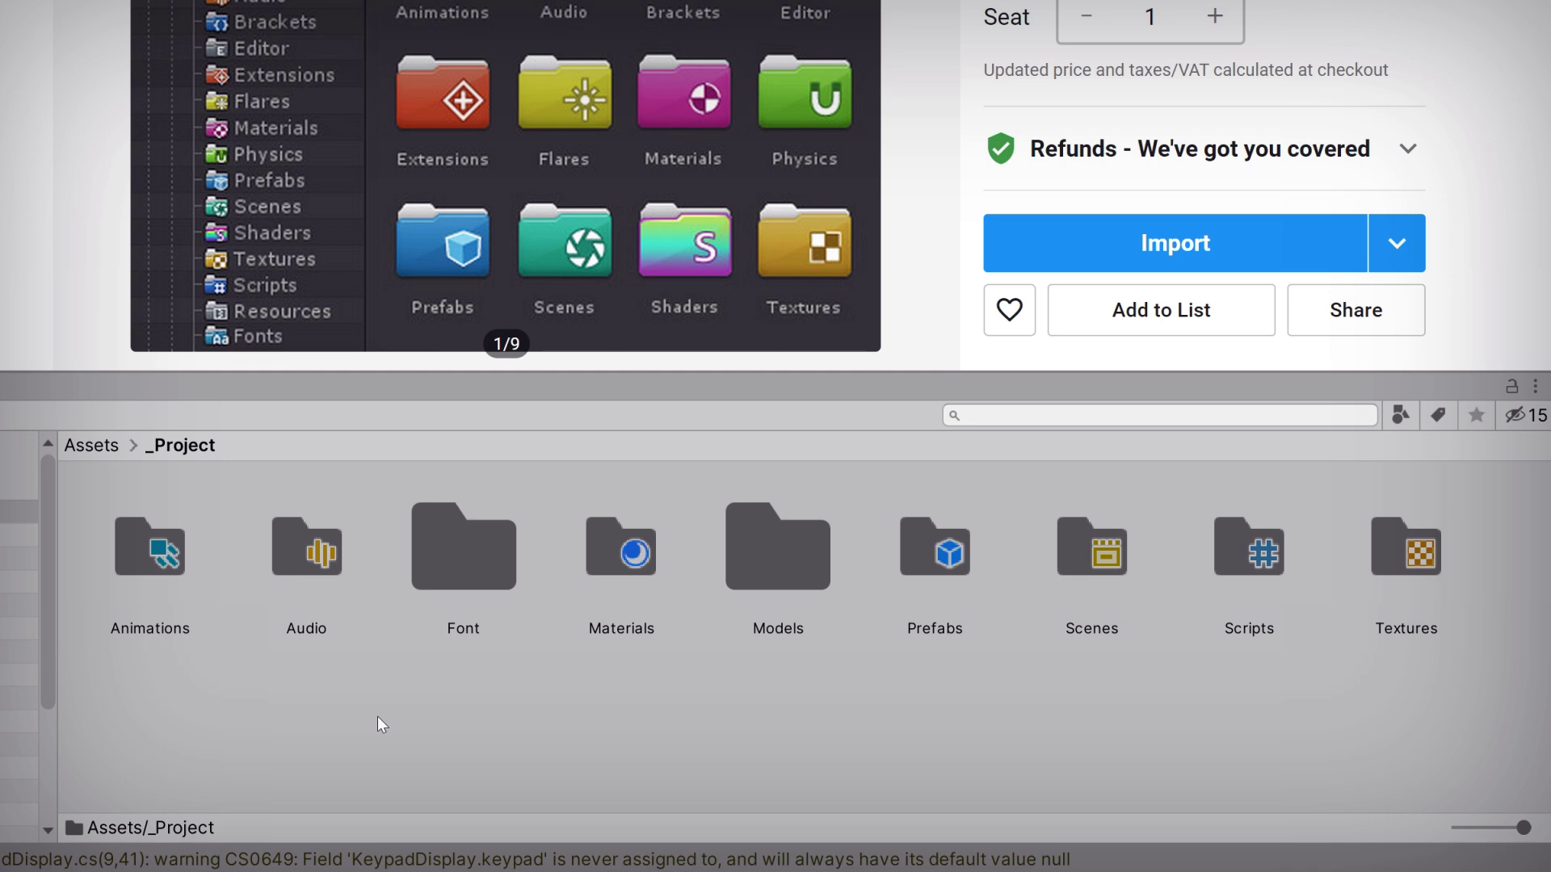
pyautogui.click(942, 575)
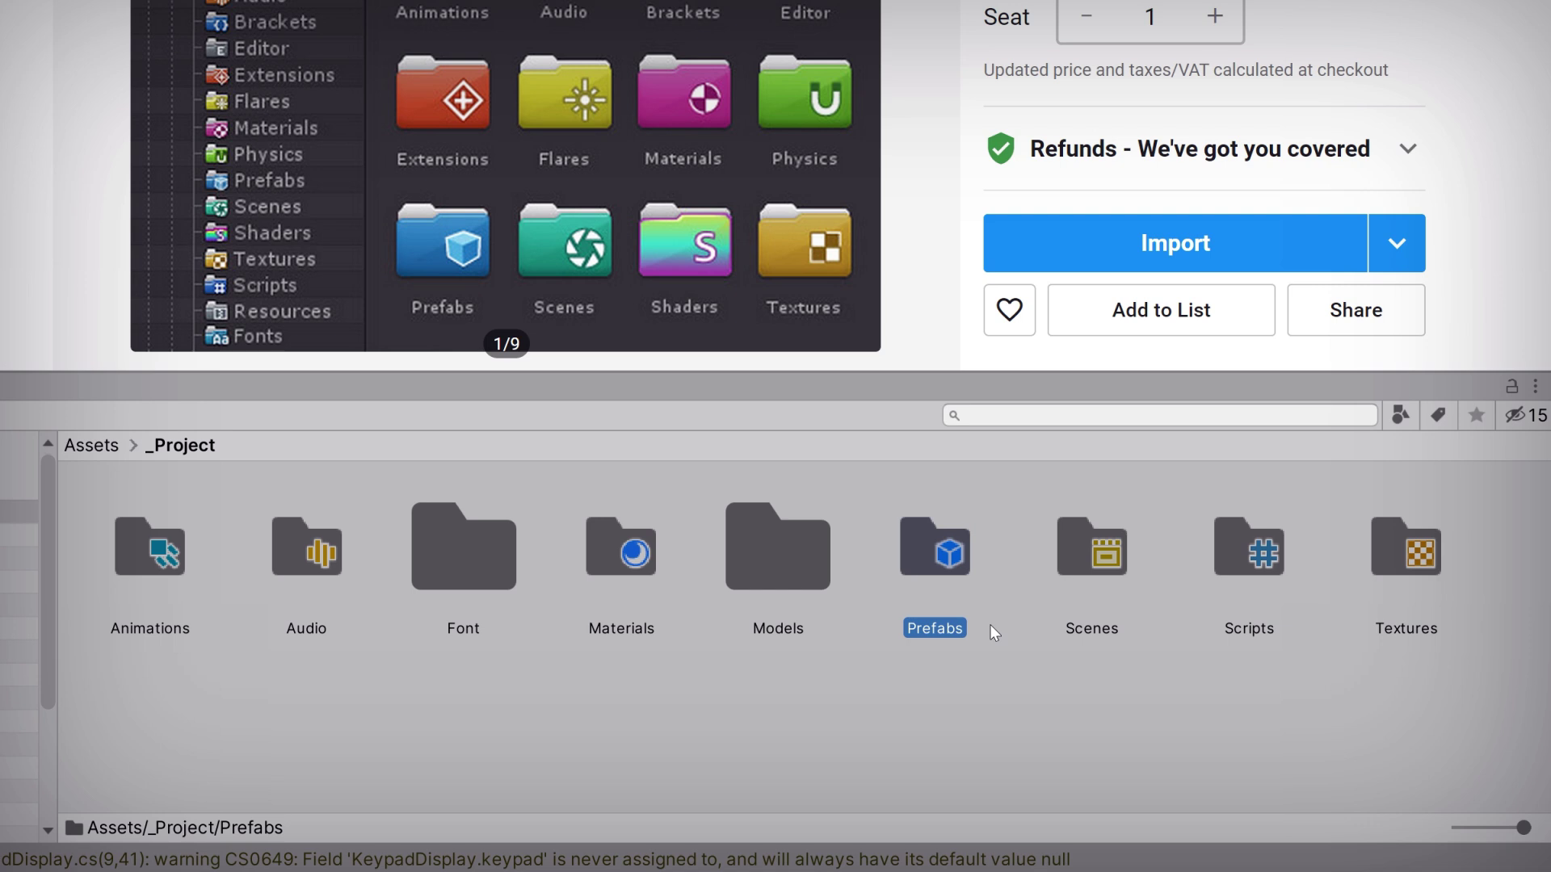
pyautogui.click(467, 521)
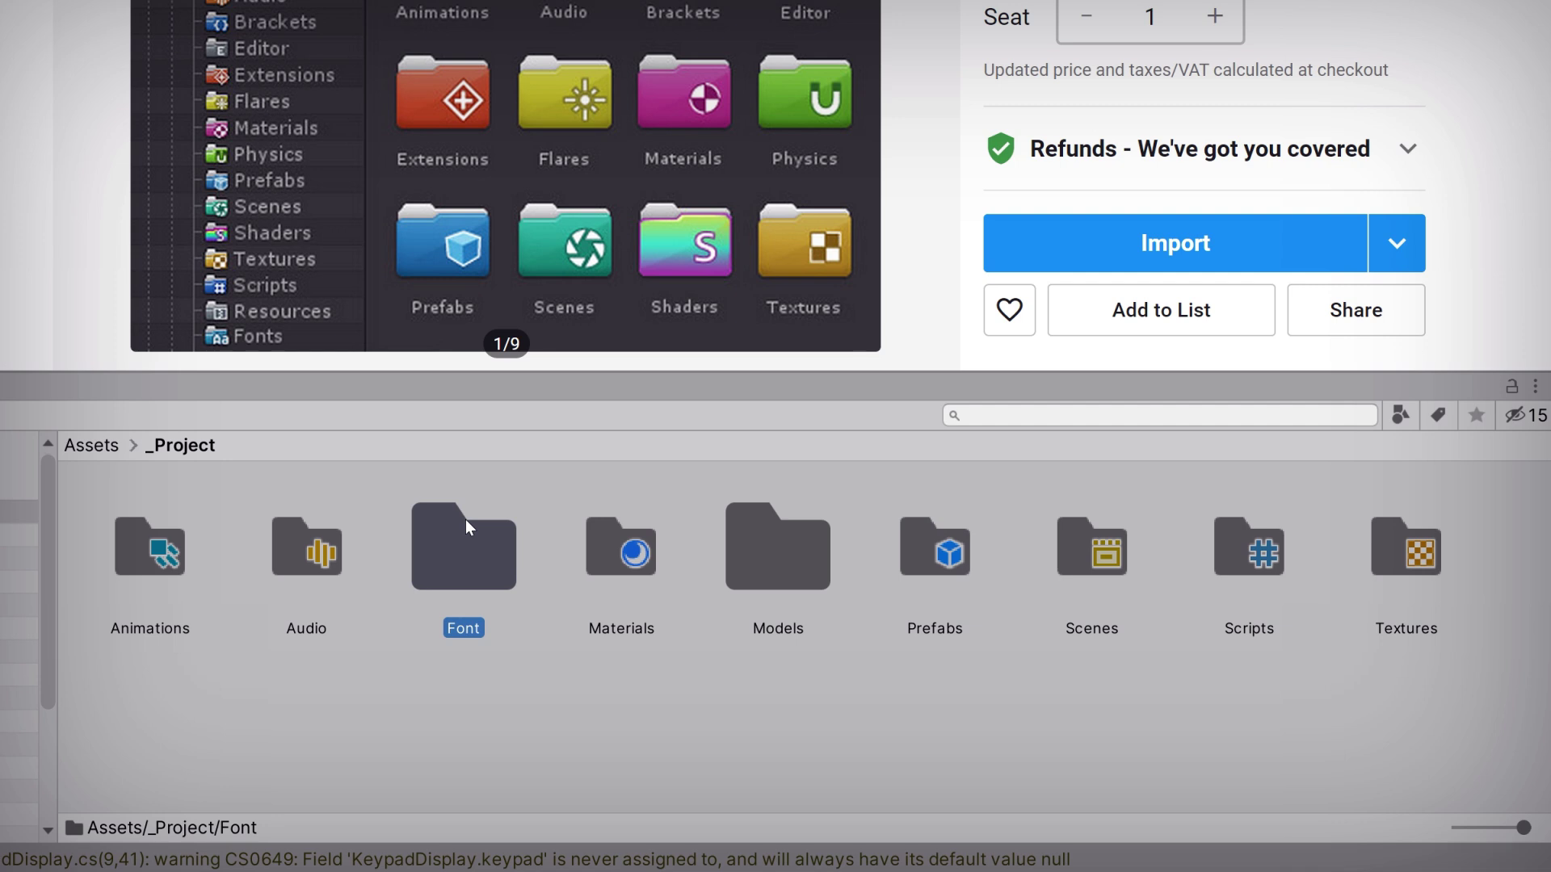
pyautogui.rightClick(465, 521)
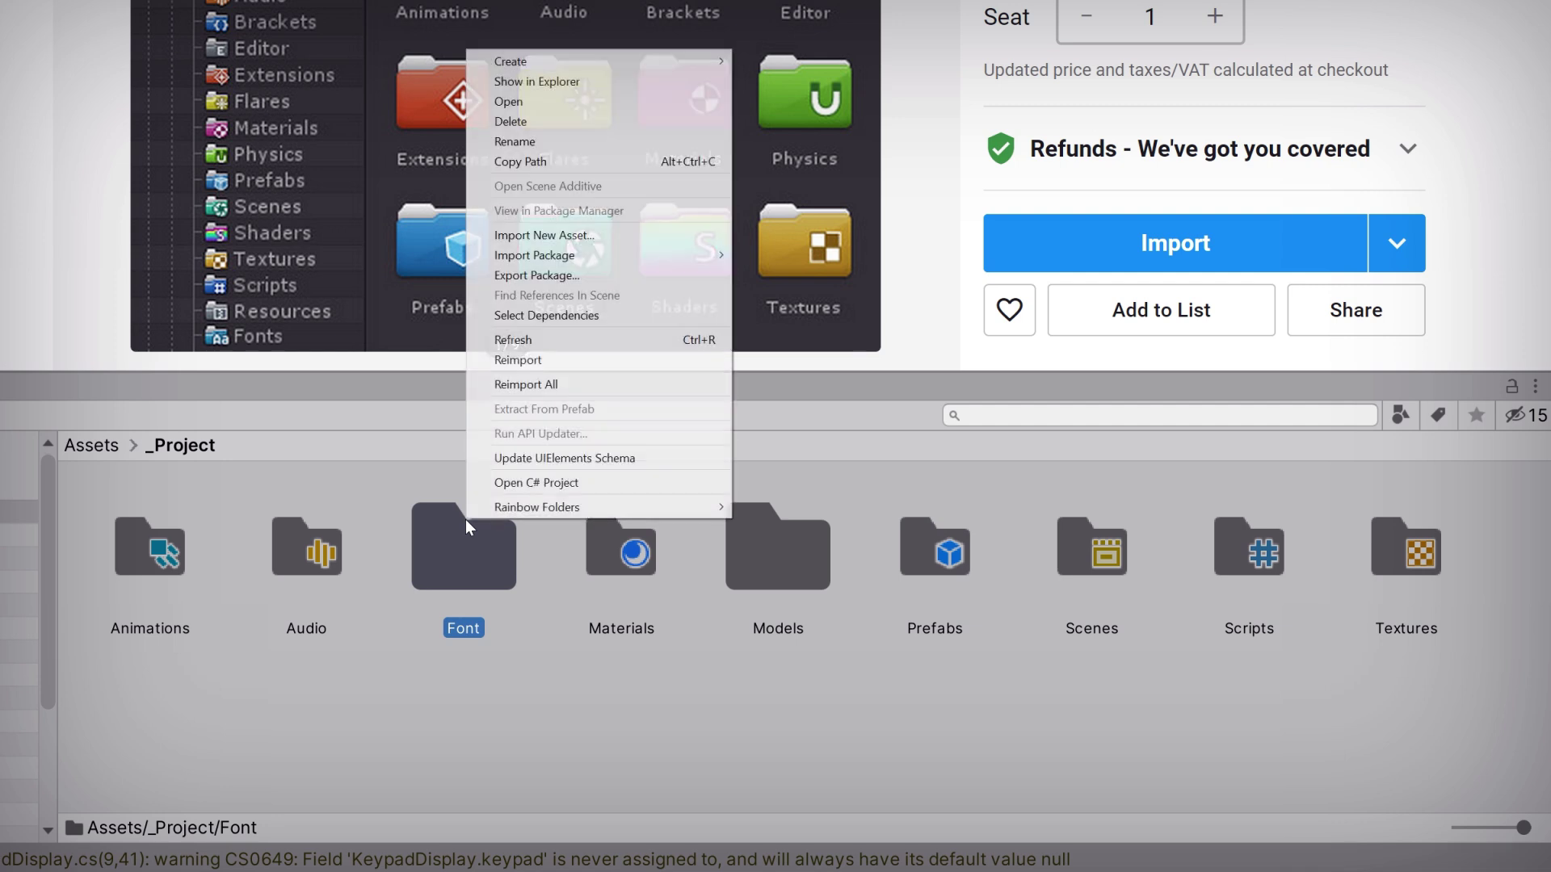
pyautogui.click(516, 140)
pyautogui.write('Fonts')
pyautogui.press('Return')
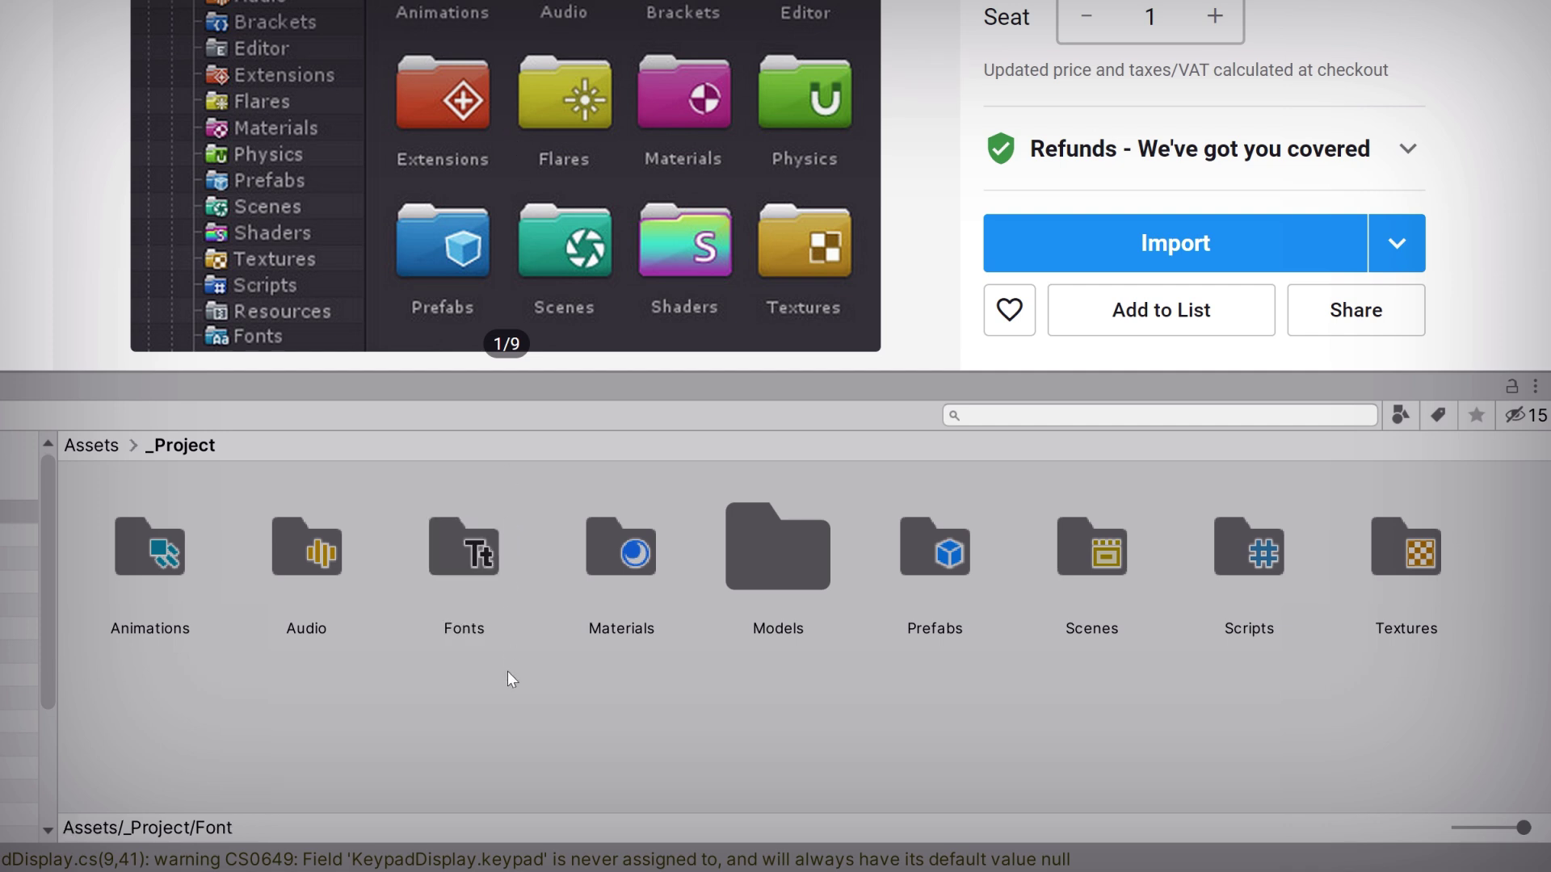
pyautogui.click(804, 580)
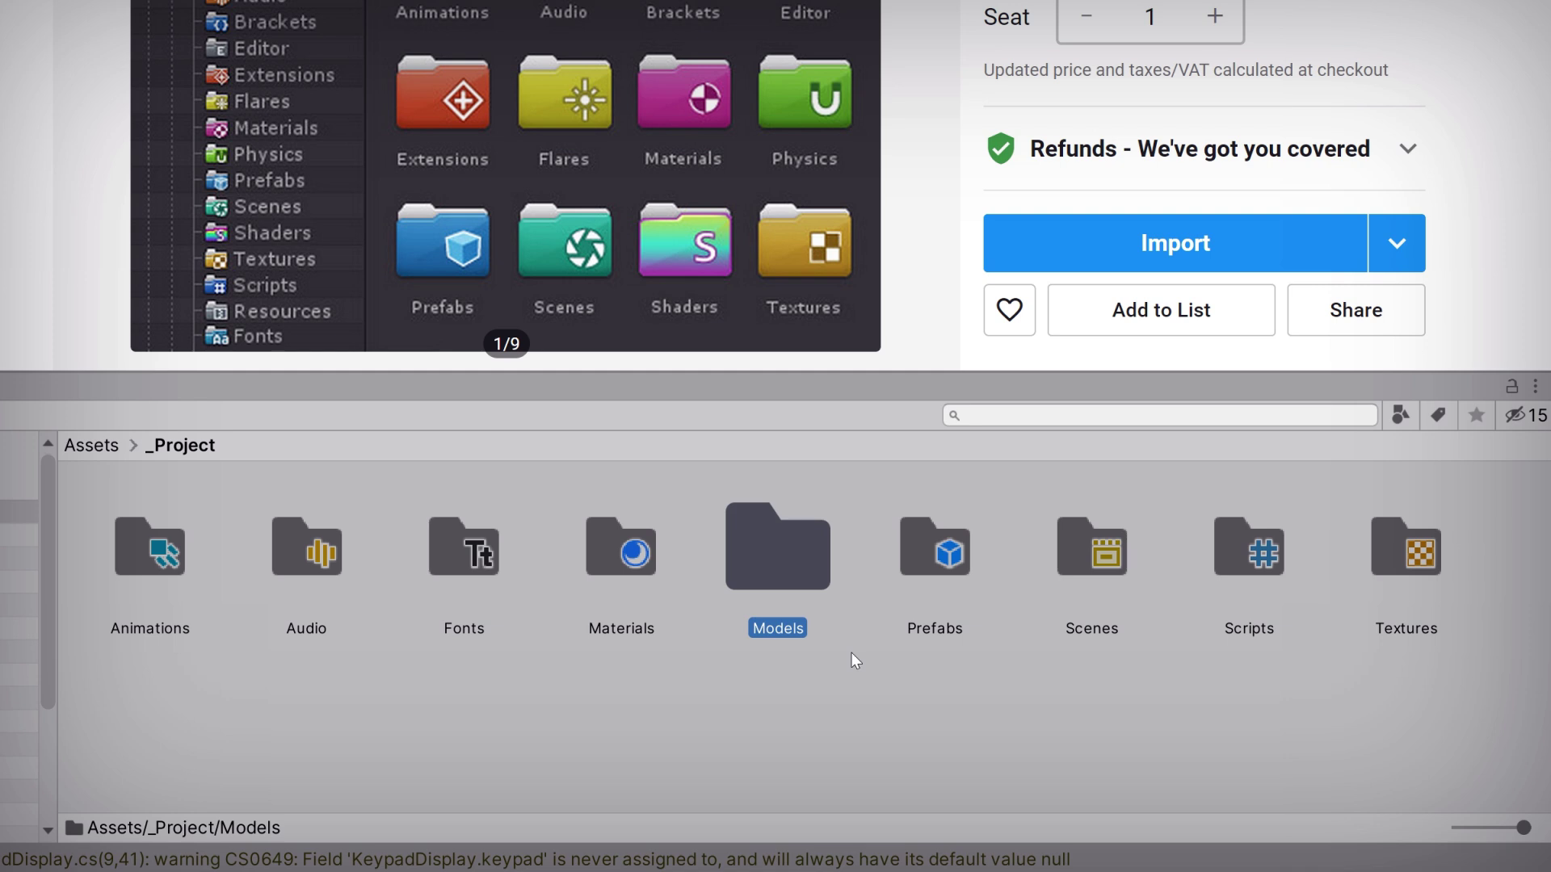
# - In the Models folder's Rainbow Folders popup, match by Name and set priority 99
pyautogui.keyDown('alt'); pyautogui.click(800, 563); pyautogui.keyUp('alt')
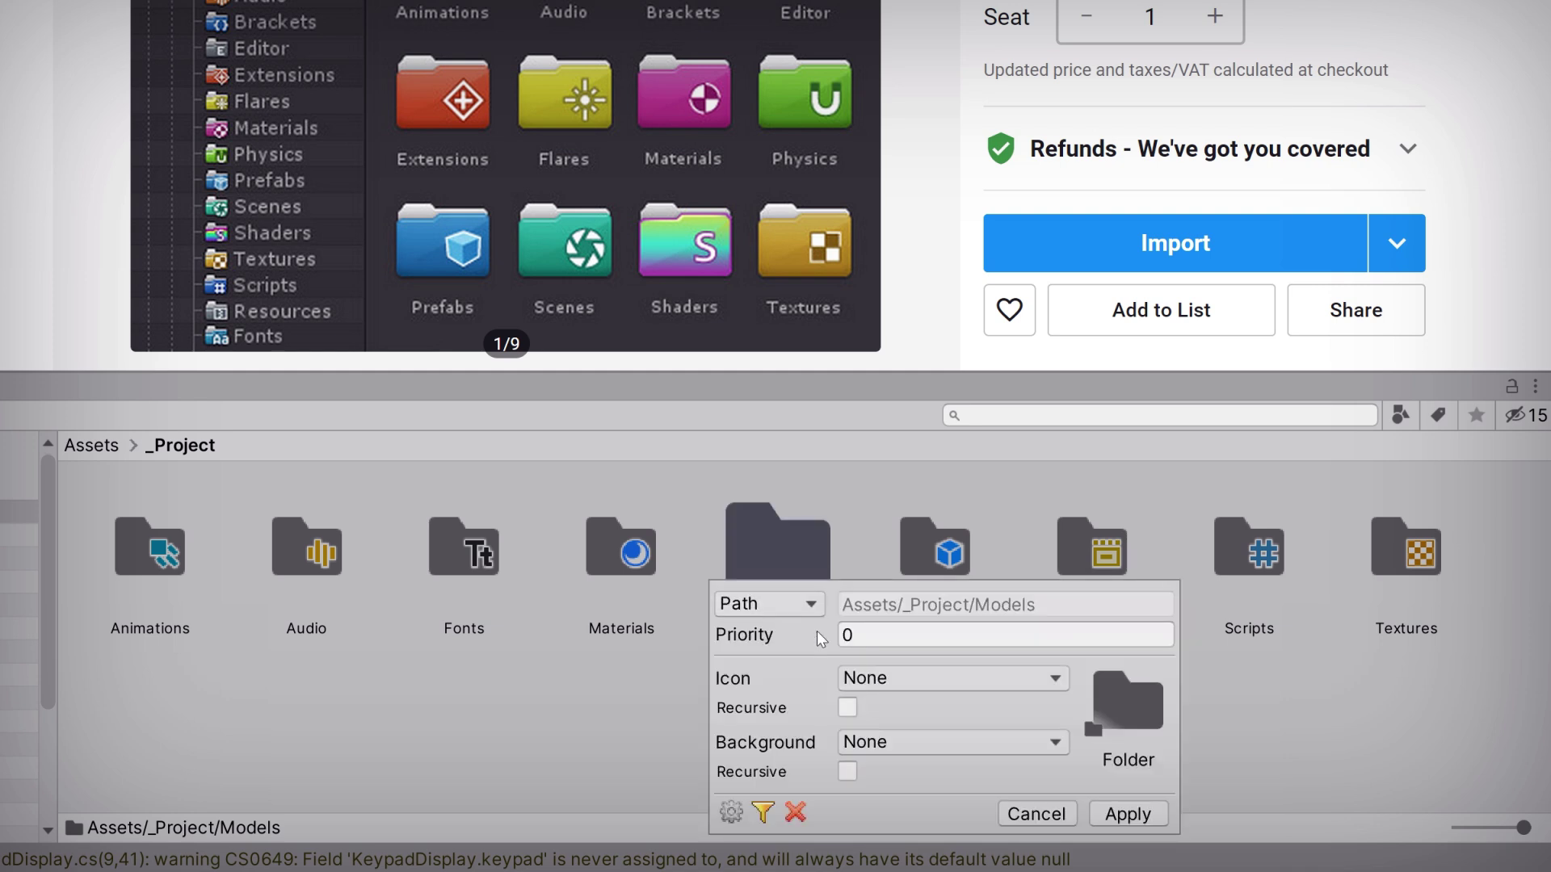
pyautogui.moveTo(817, 632); pyautogui.dragTo(481, 205)
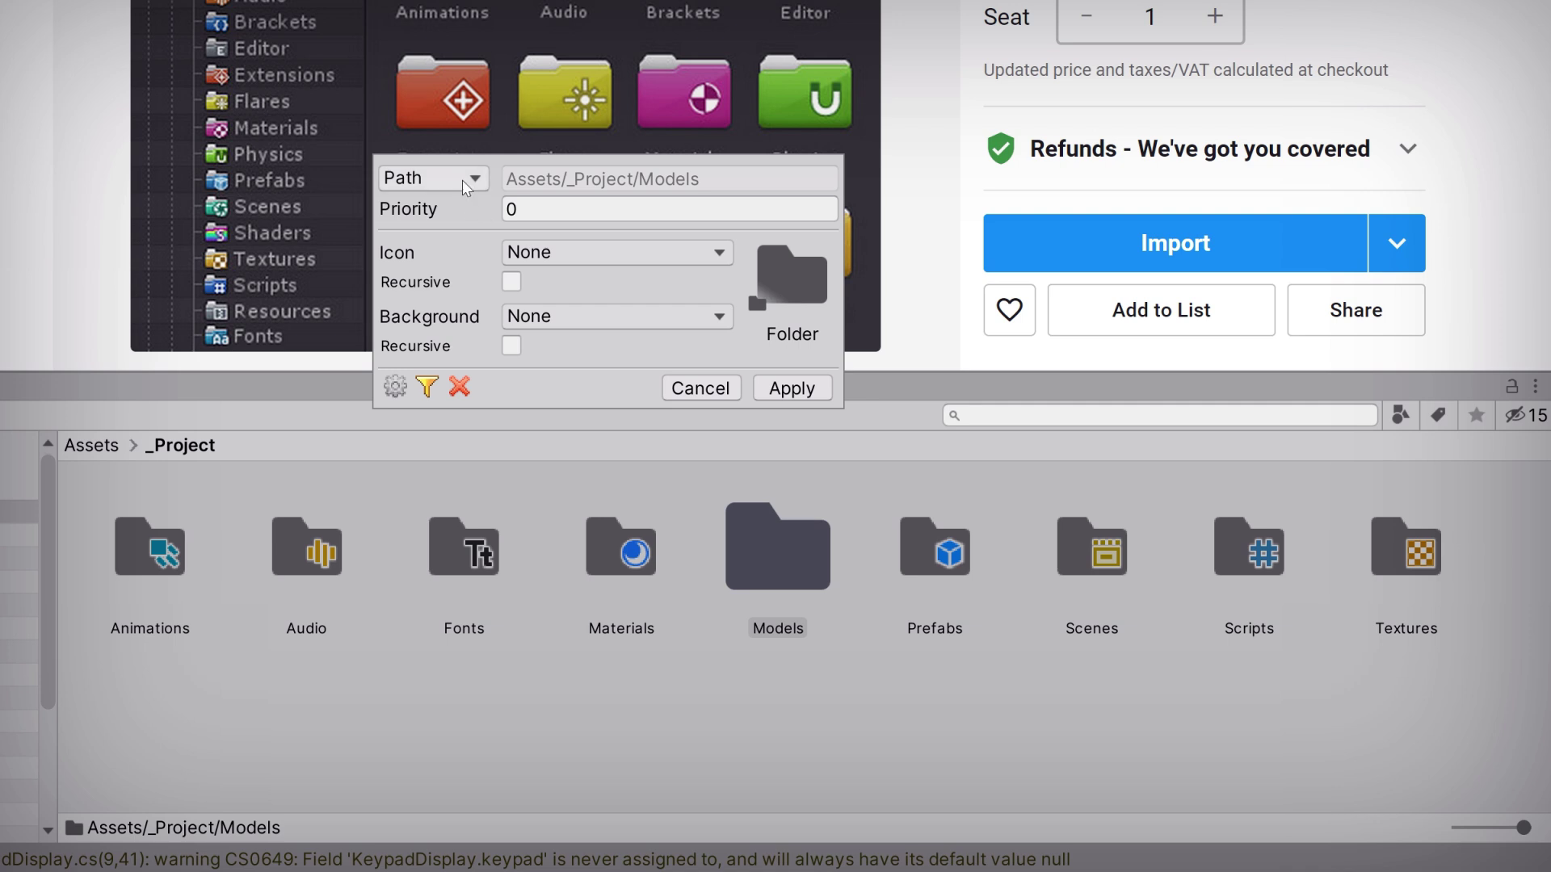
pyautogui.click(462, 181)
pyautogui.click(458, 207)
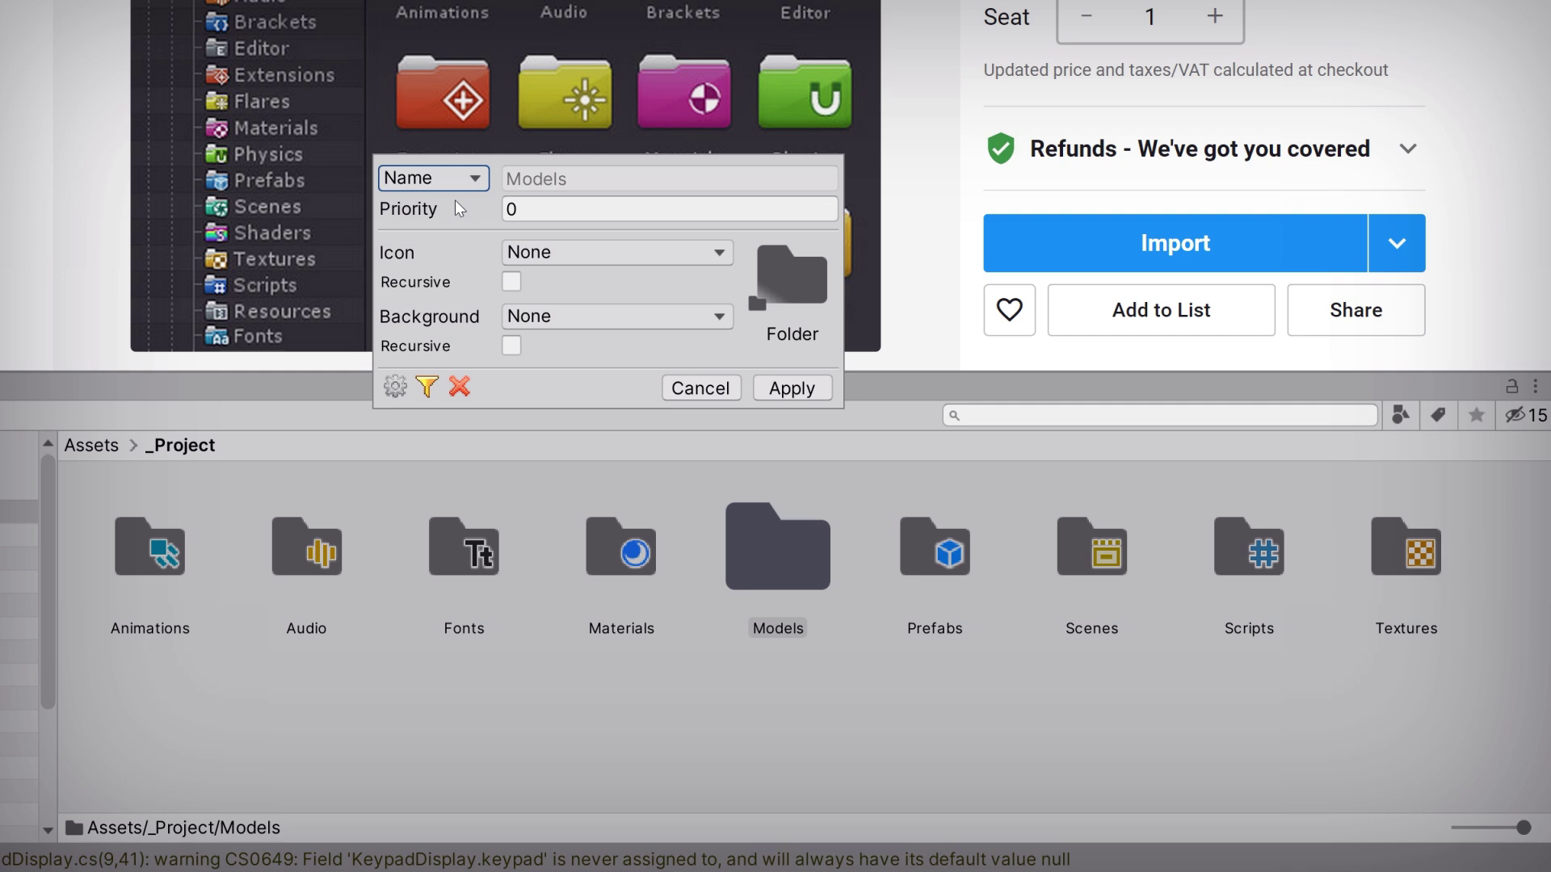
pyautogui.press('Tab')
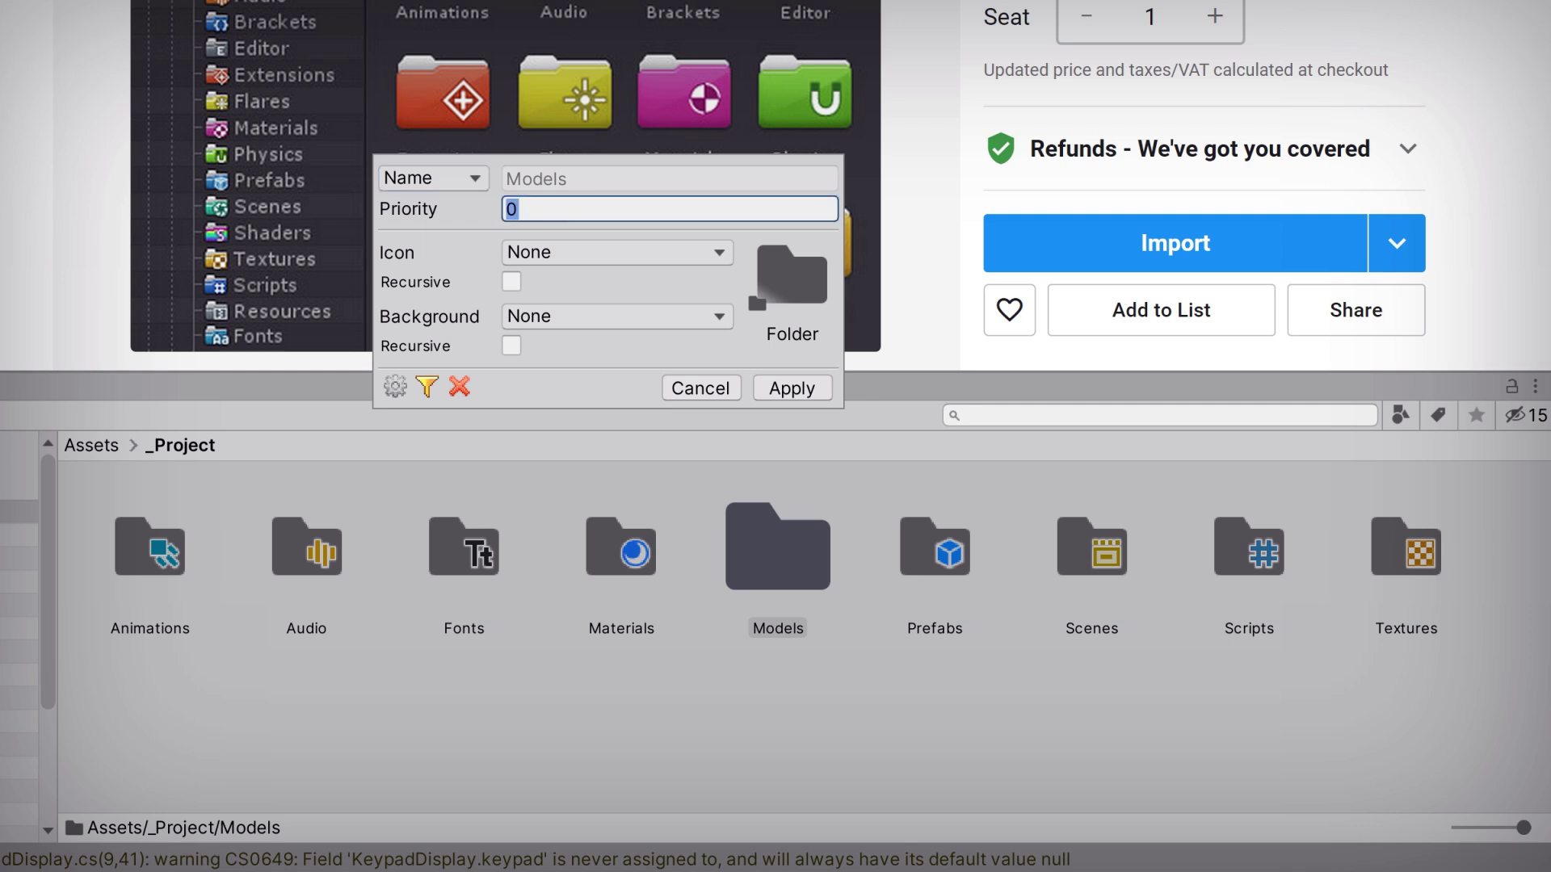
pyautogui.write('99')
# - Set the Models folder's icon type to Custom
pyautogui.click(607, 253)
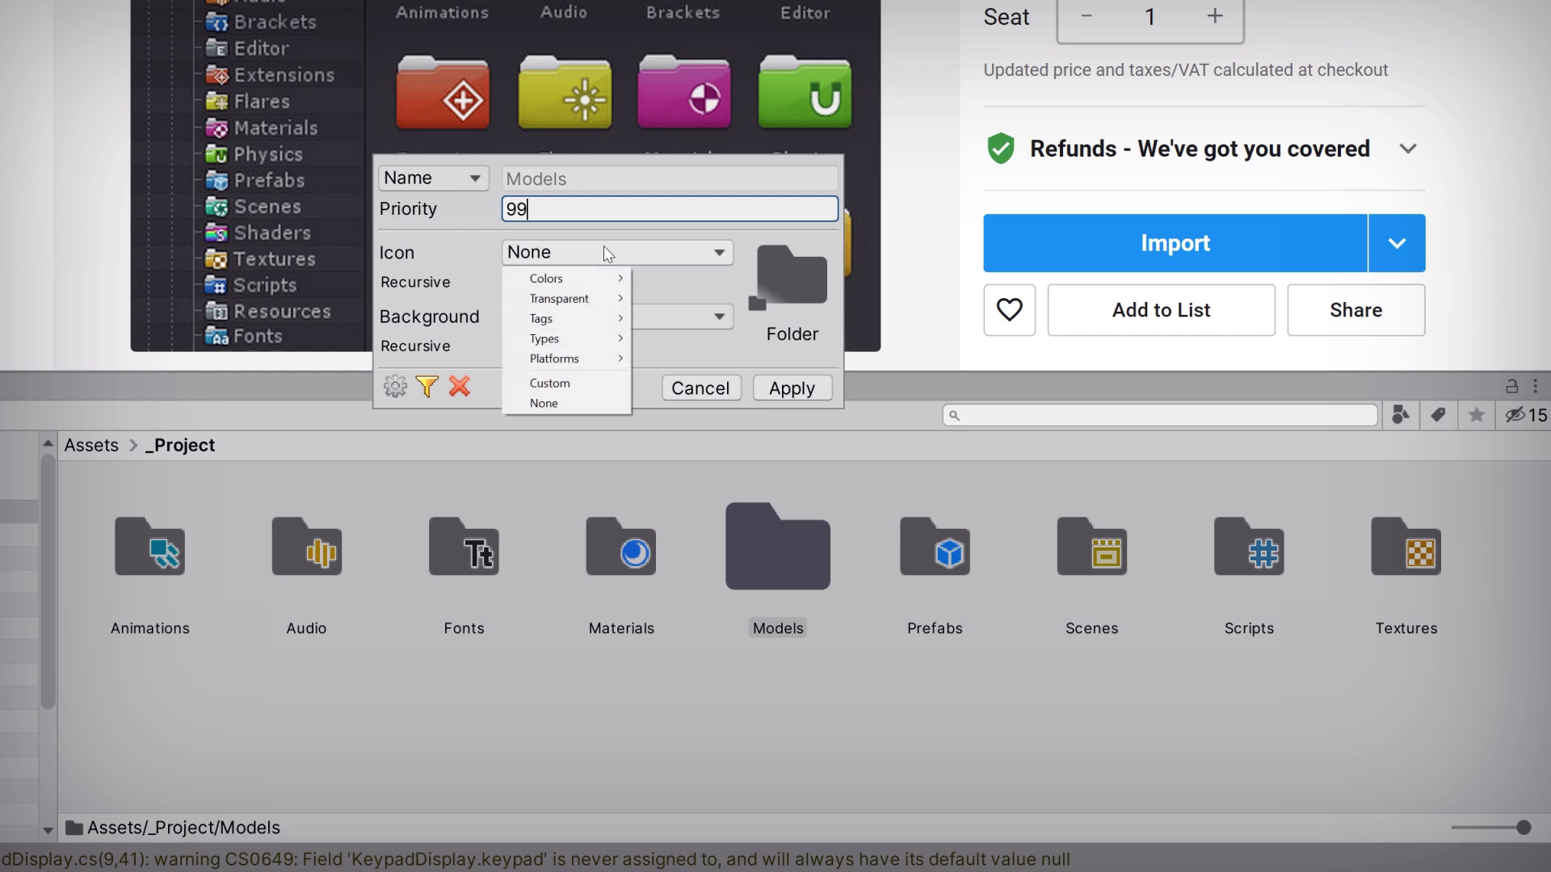
pyautogui.moveTo(596, 280)
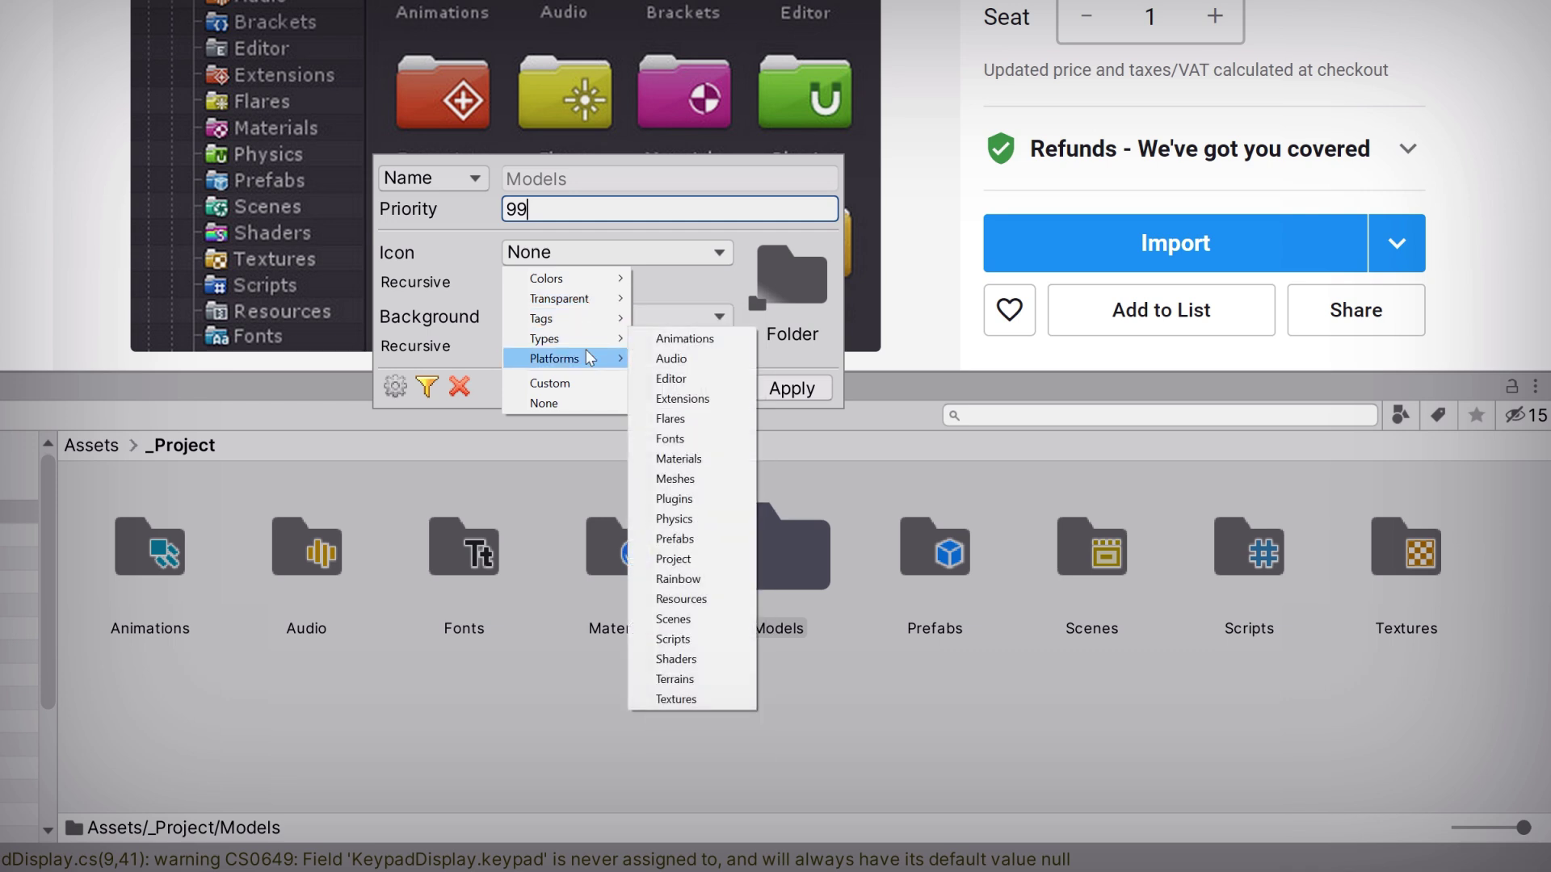
pyautogui.moveTo(589, 358)
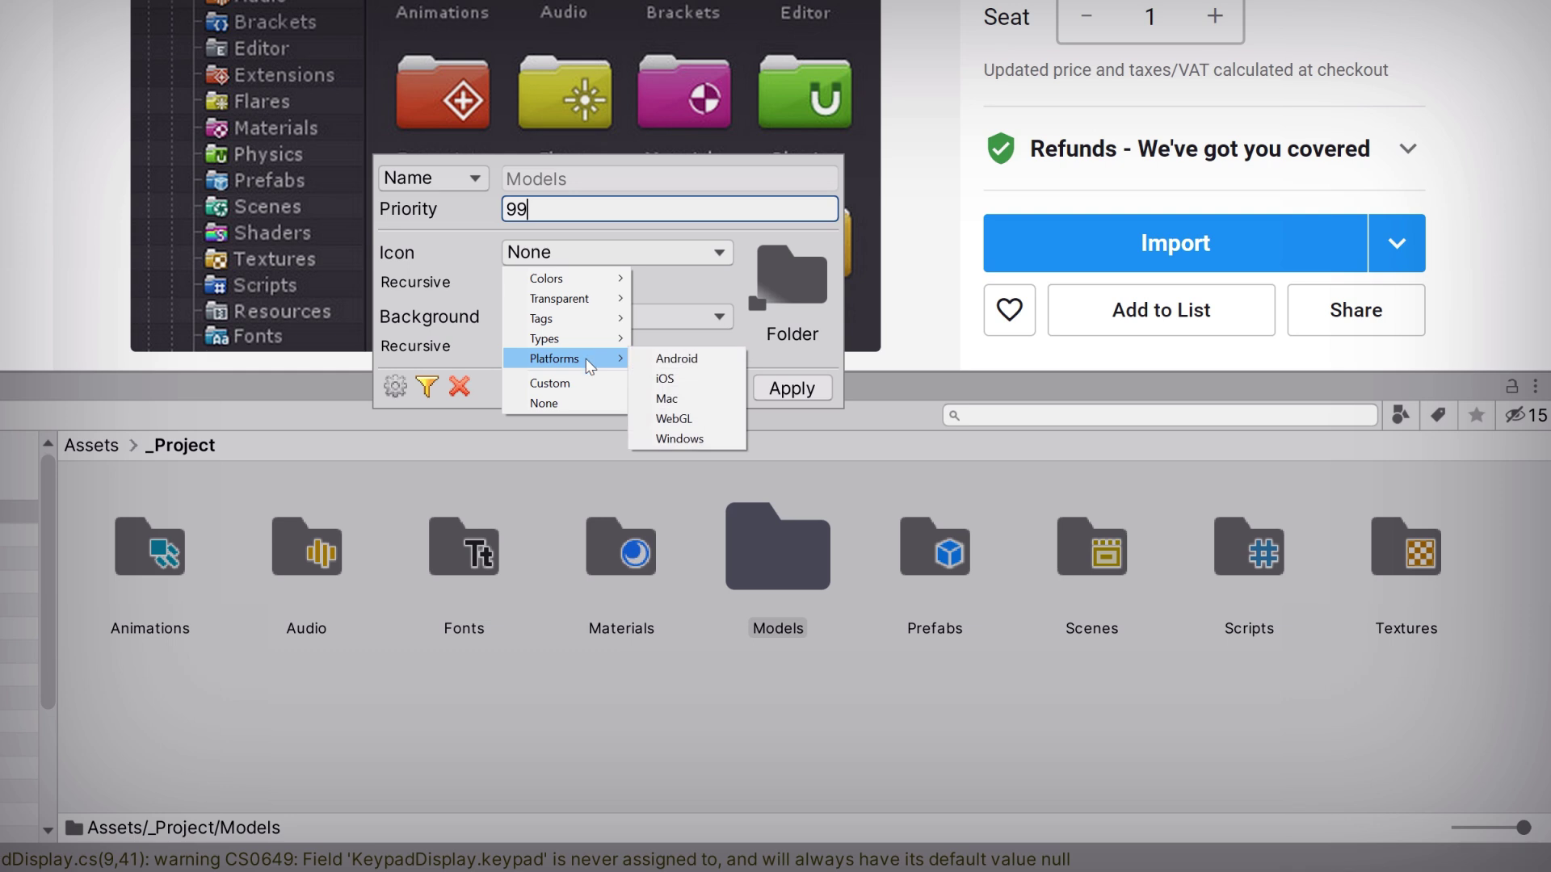
pyautogui.click(587, 381)
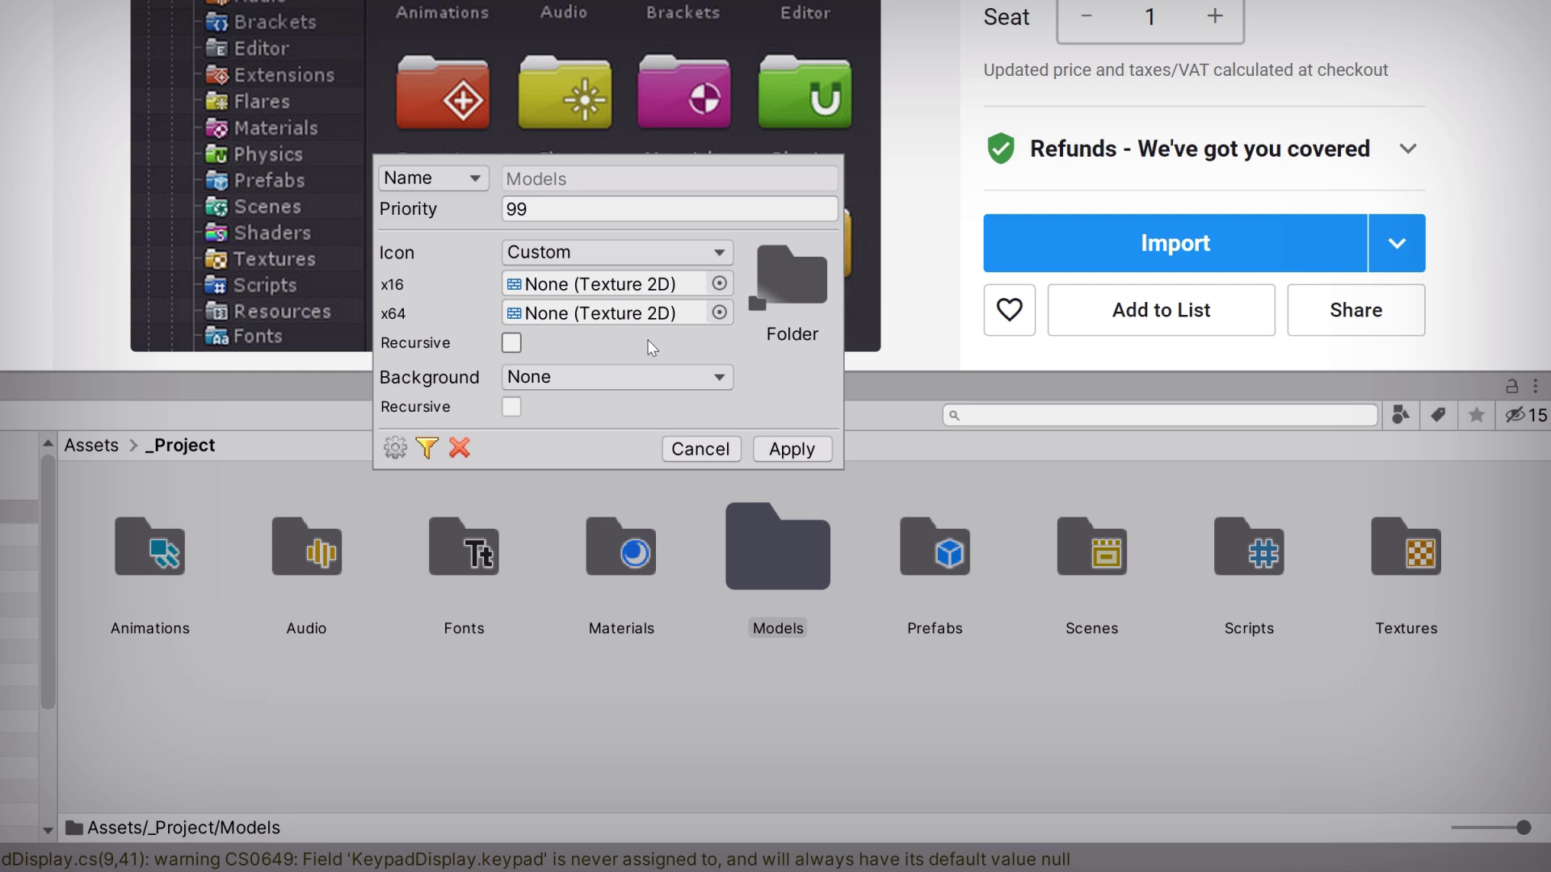
# - Give Models the Types > Meshes icon recursively and a Colors > Green background, then apply
pyautogui.click(617, 253)
pyautogui.moveTo(598, 339)
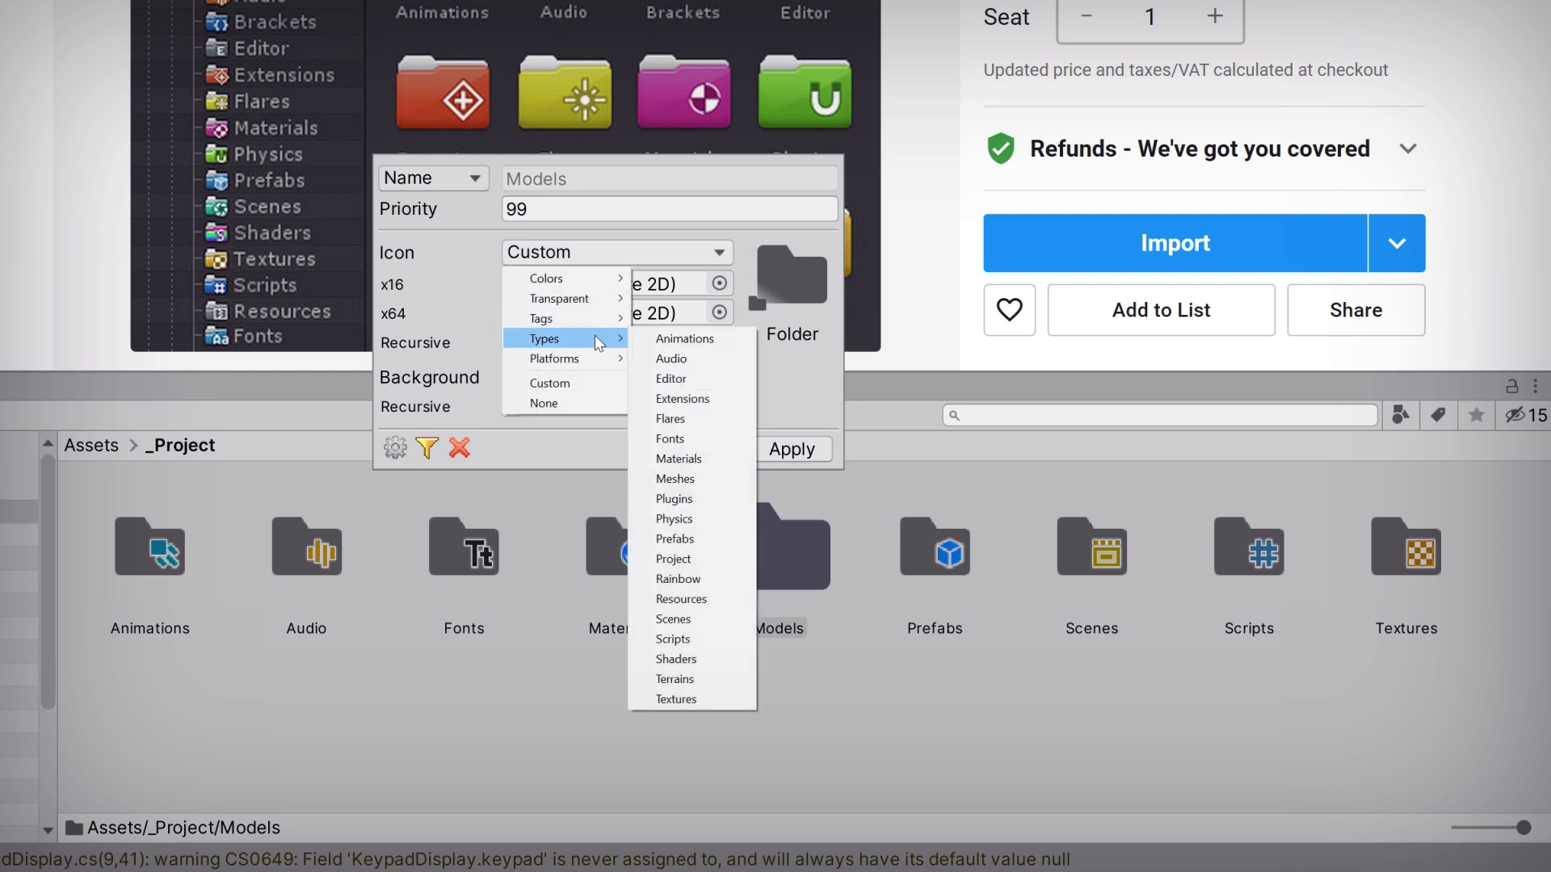
pyautogui.click(675, 479)
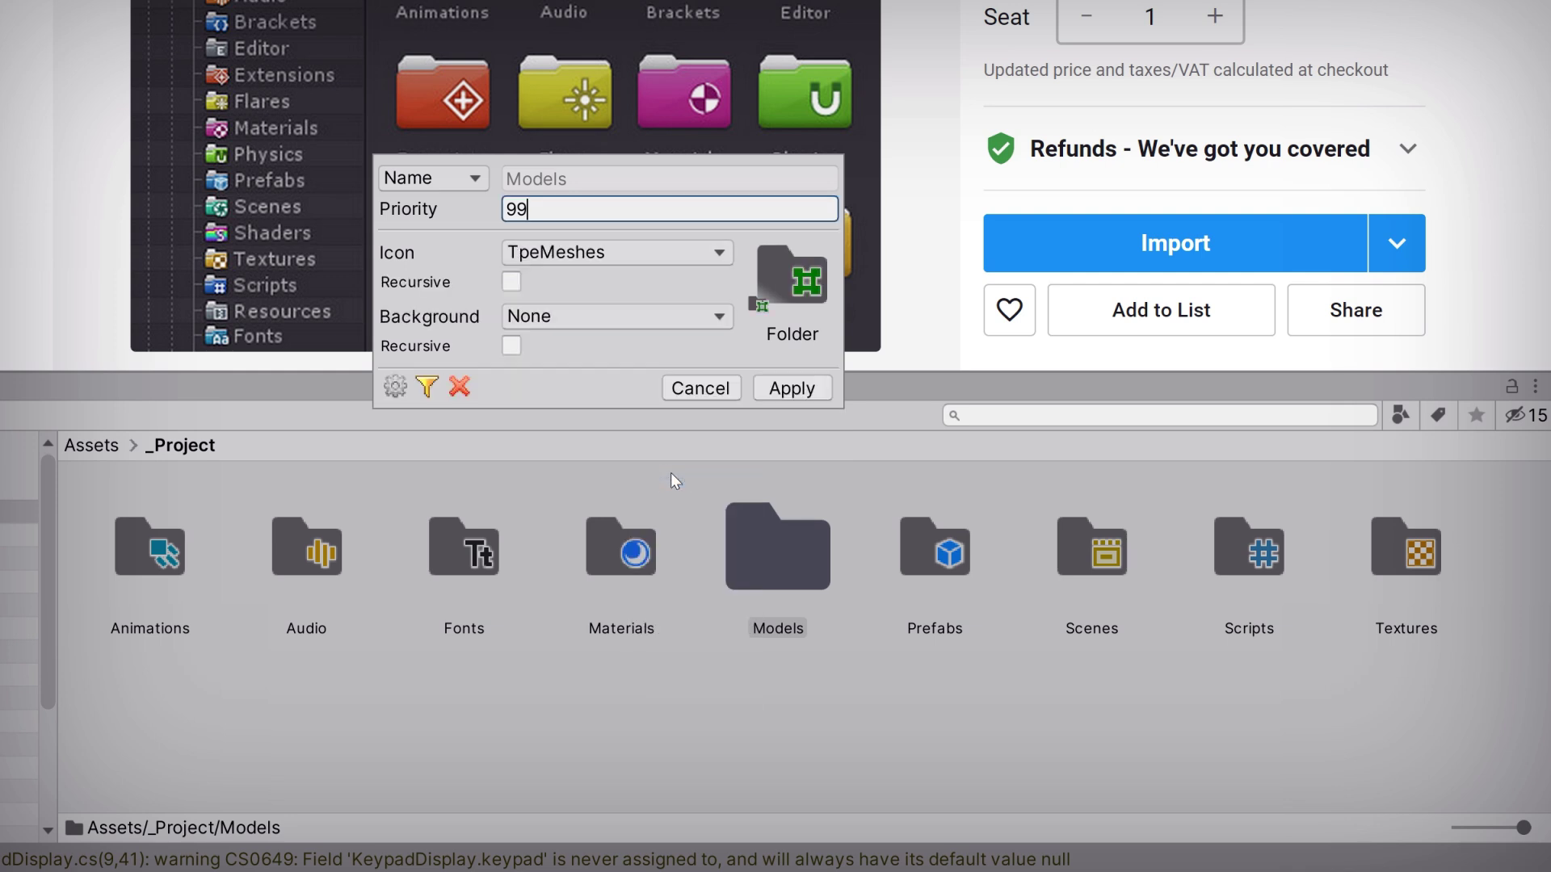
pyautogui.click(611, 331)
pyautogui.moveTo(580, 339)
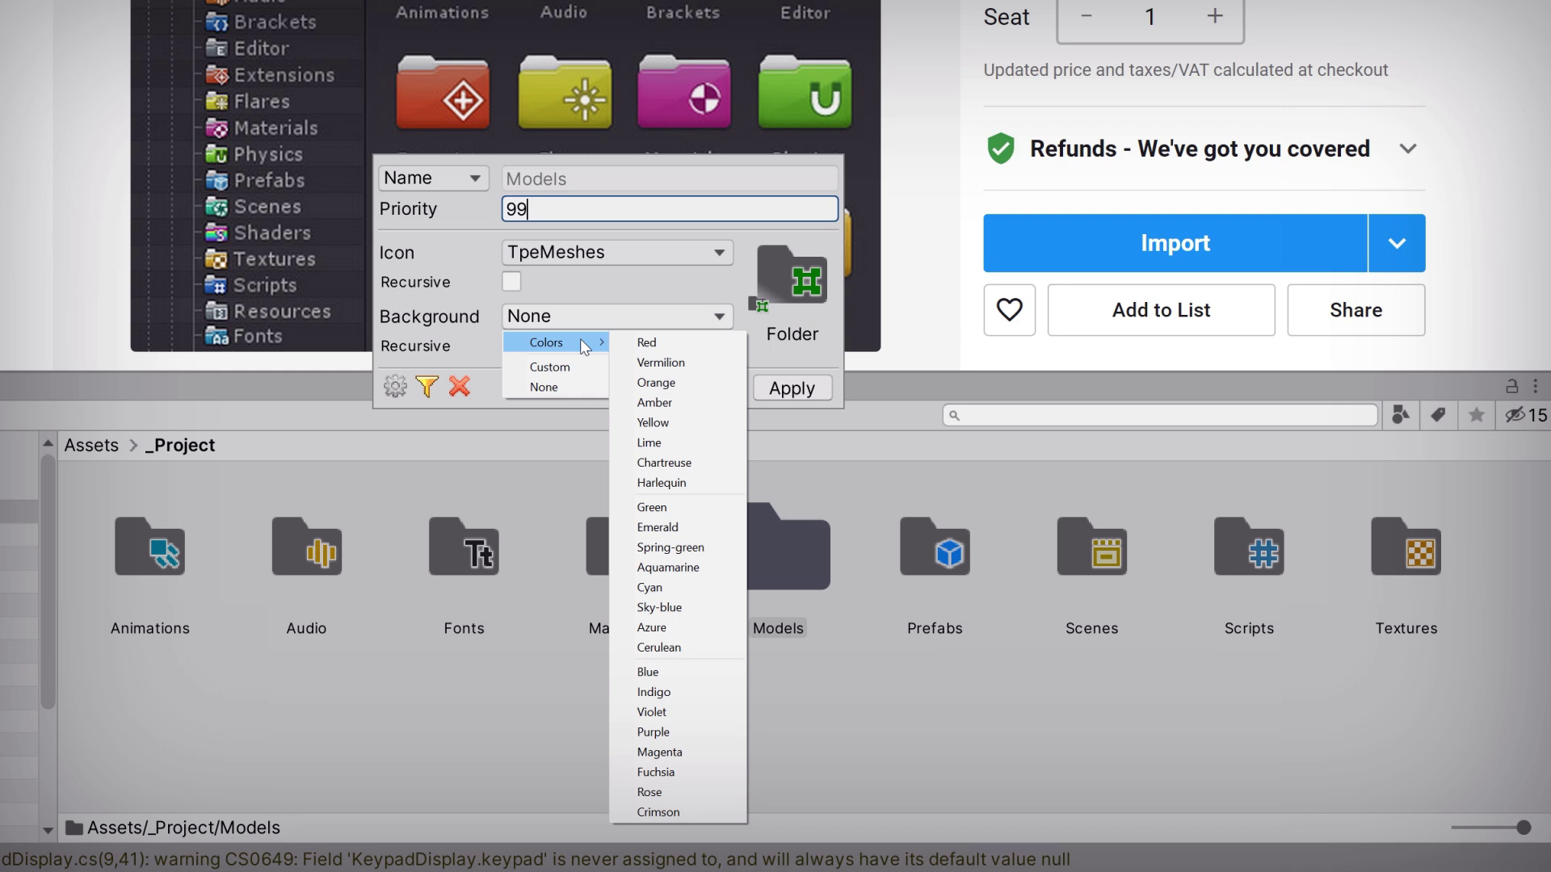
pyautogui.click(675, 508)
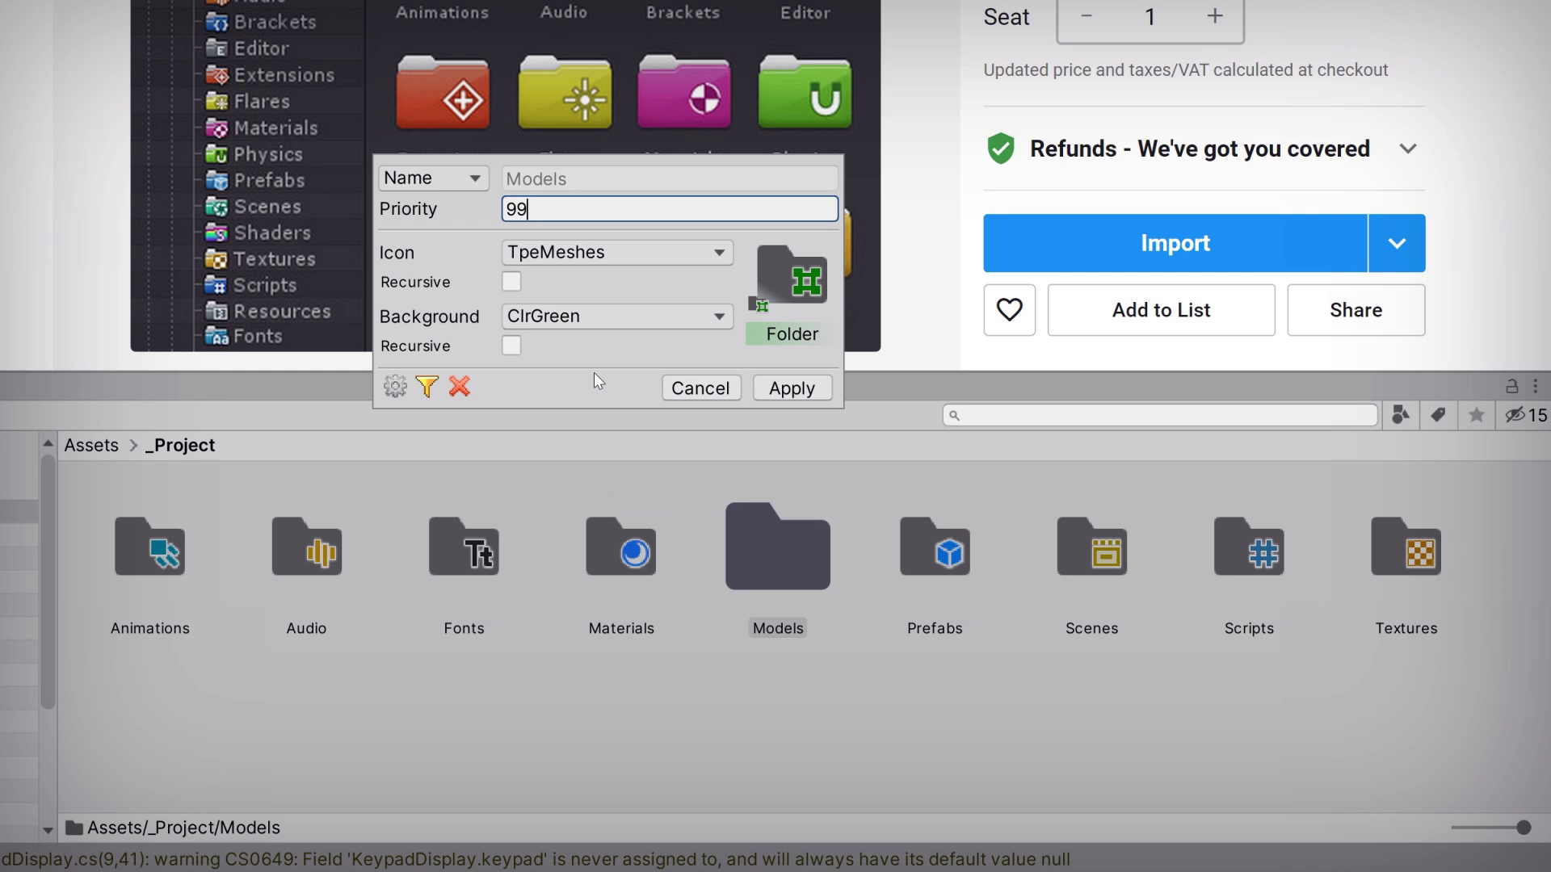
pyautogui.click(511, 282)
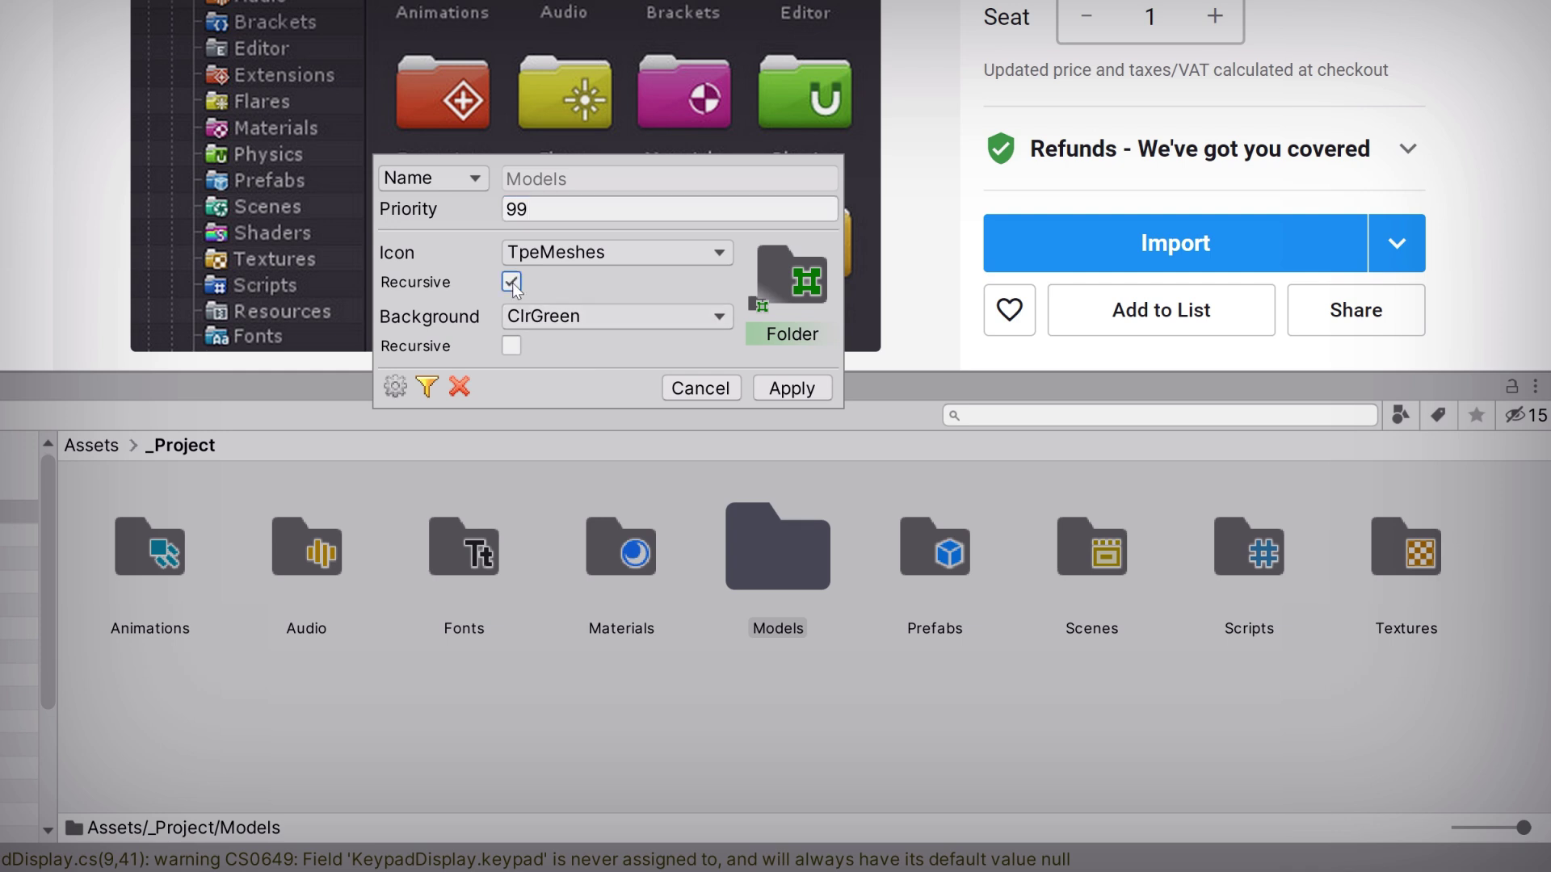
pyautogui.click(789, 388)
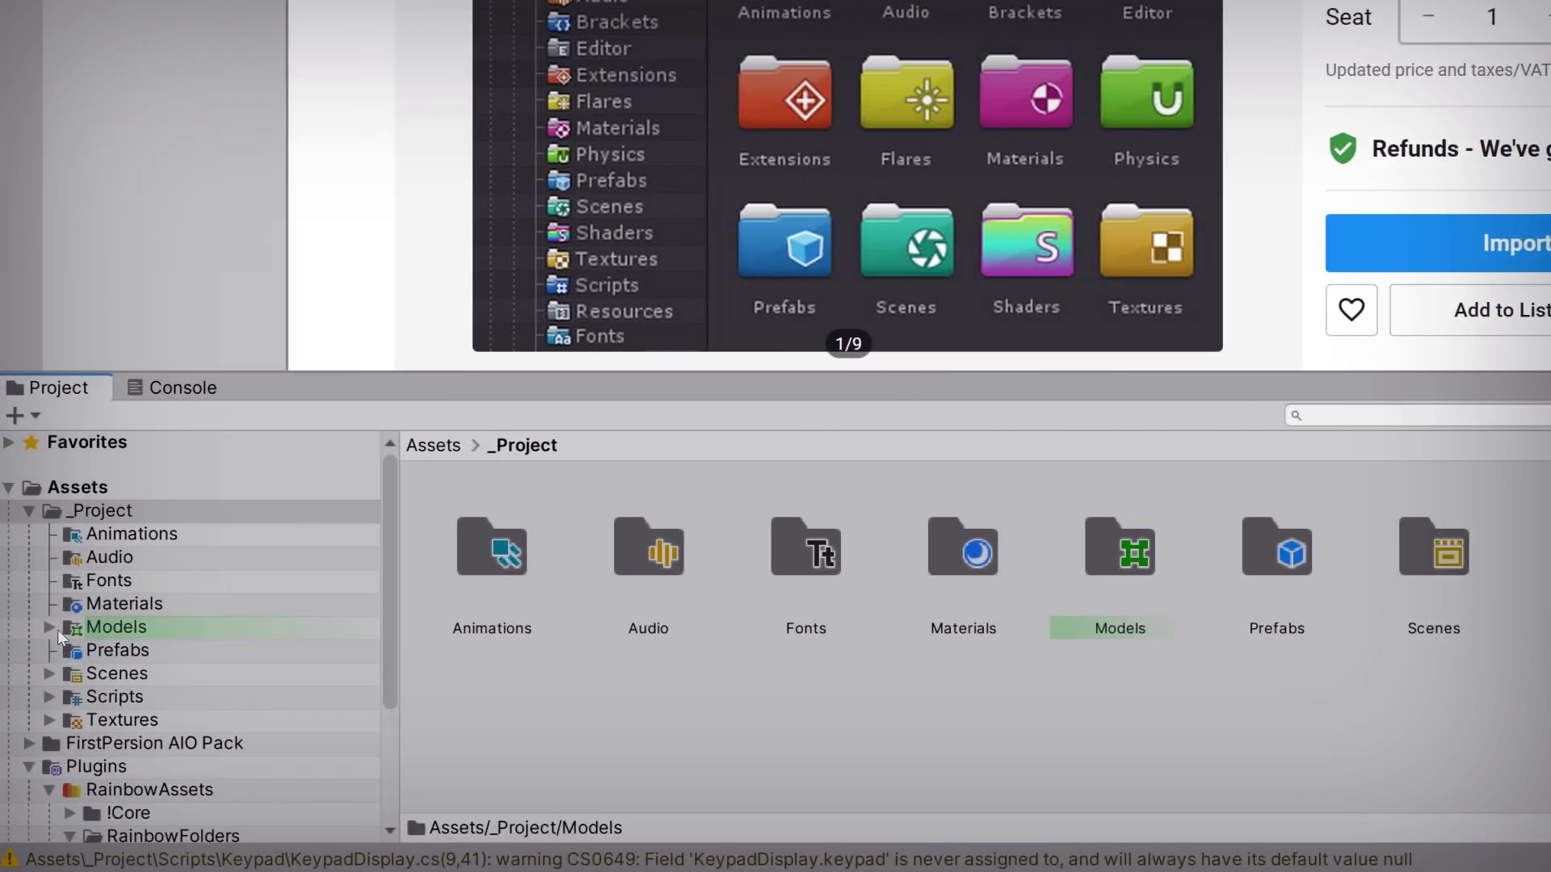
# - Expand Models in the Project tree and reopen its appearance settings, moved into view
pyautogui.click(51, 627)
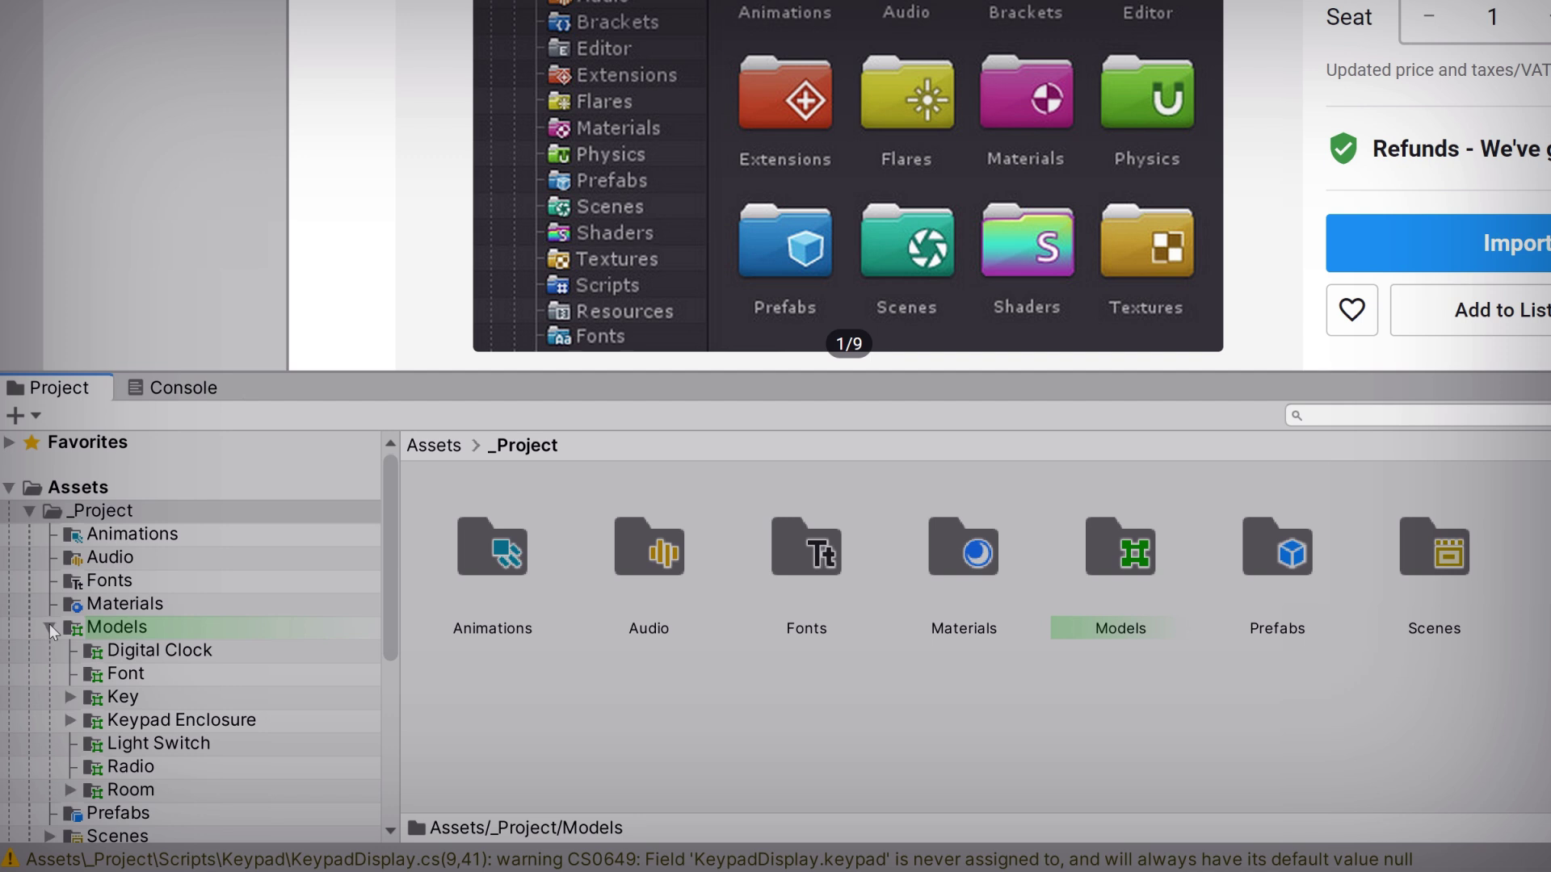
pyautogui.keyDown('alt'); pyautogui.click(1111, 550); pyautogui.keyUp('alt')
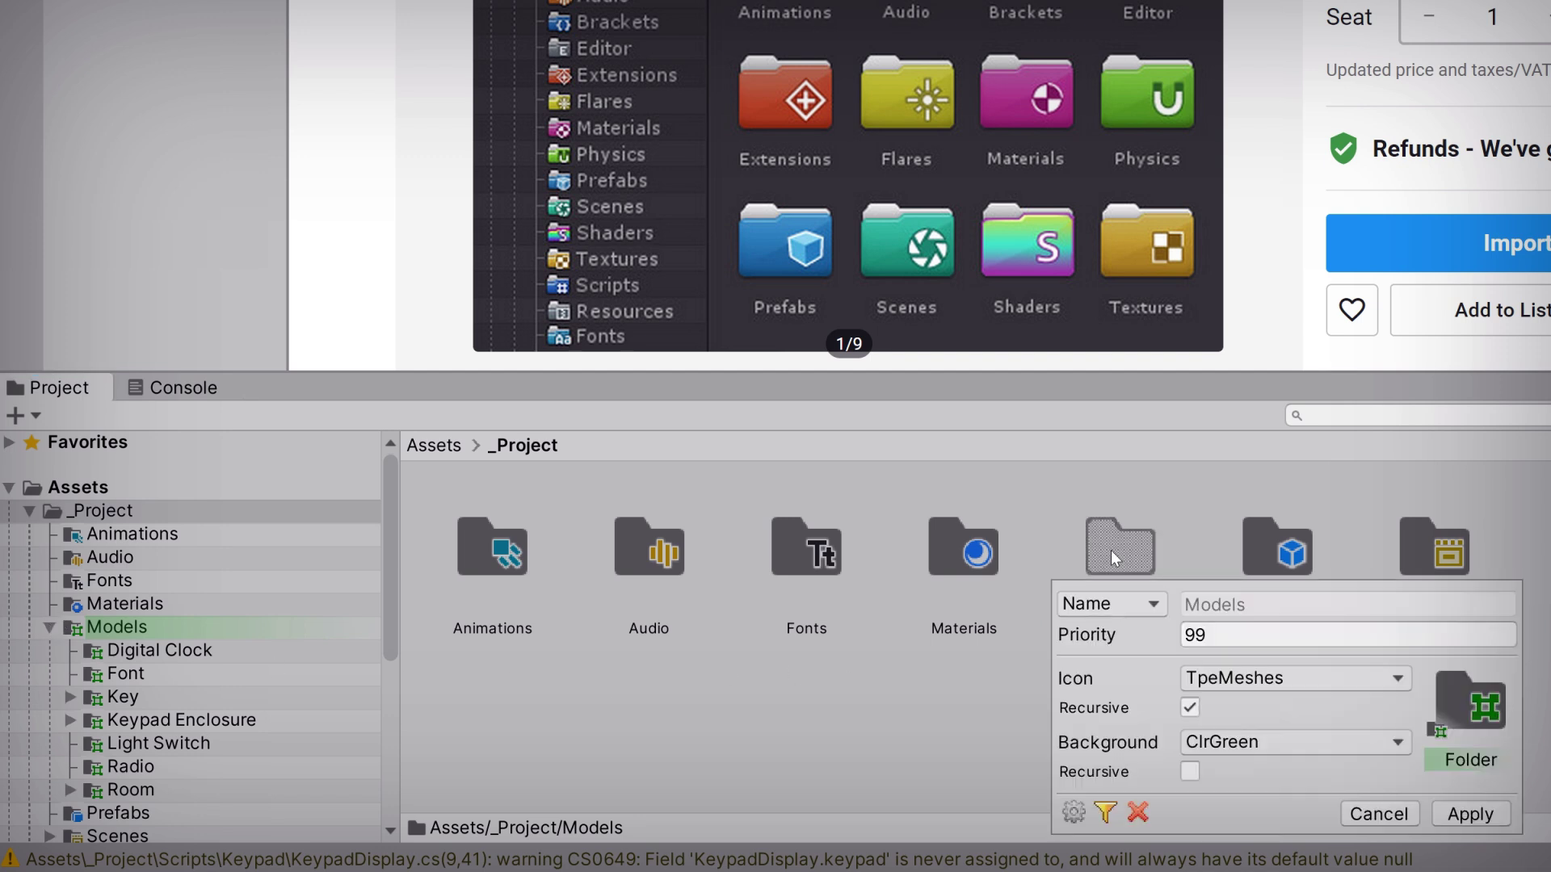
pyautogui.moveTo(1151, 670); pyautogui.dragTo(961, 277)
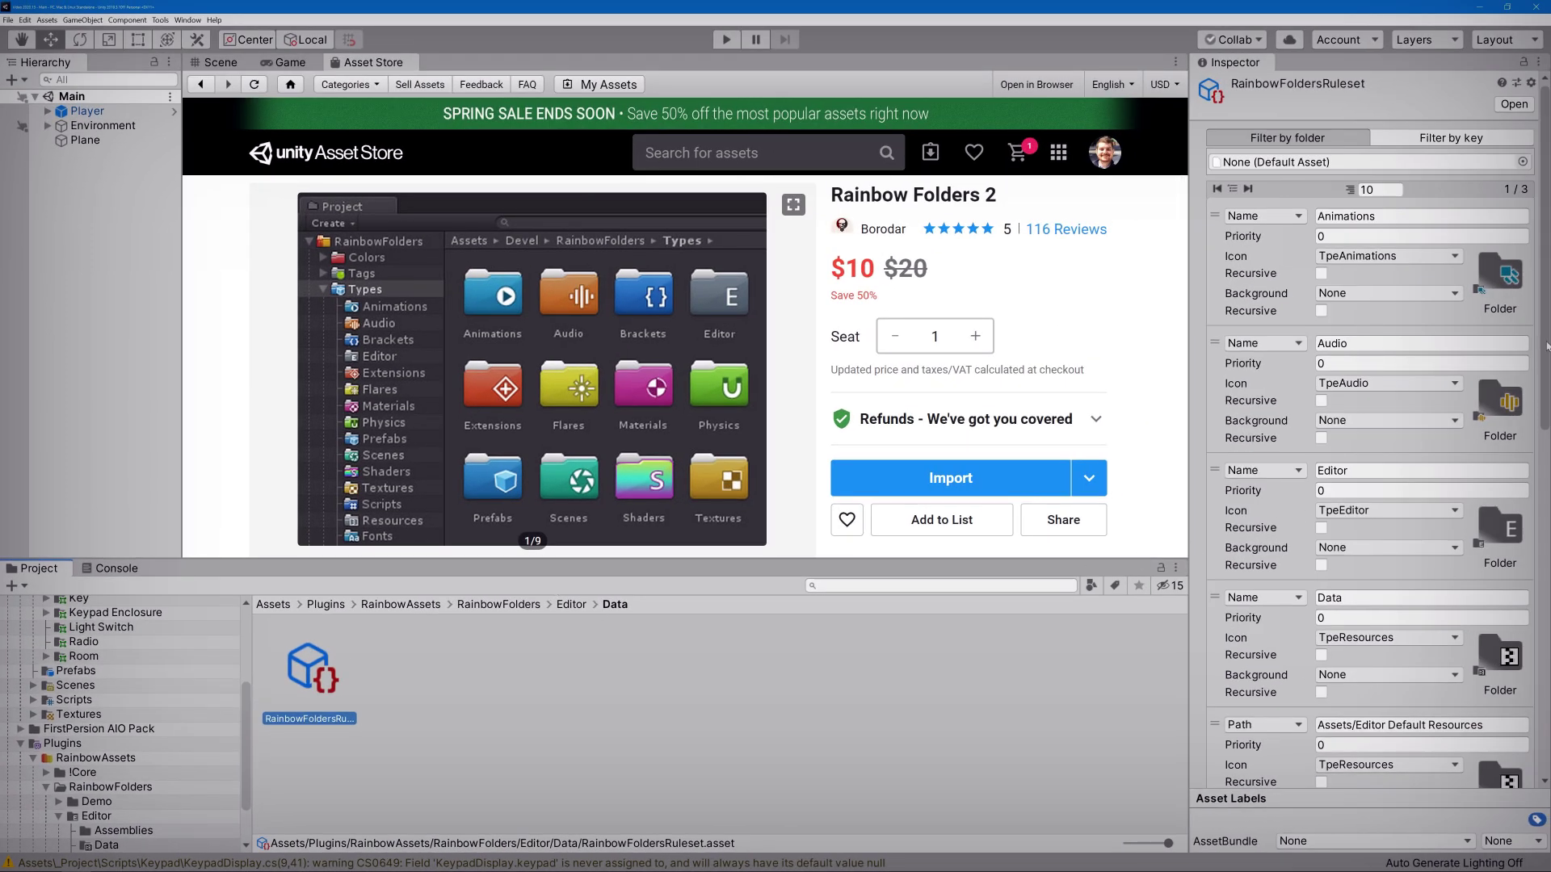
# - Jump to ruleset page 3/3 and scroll to the Models rule (priority 99, TpeMeshes, ClrGreen)
pyautogui.scroll(-5, 1547, 345)
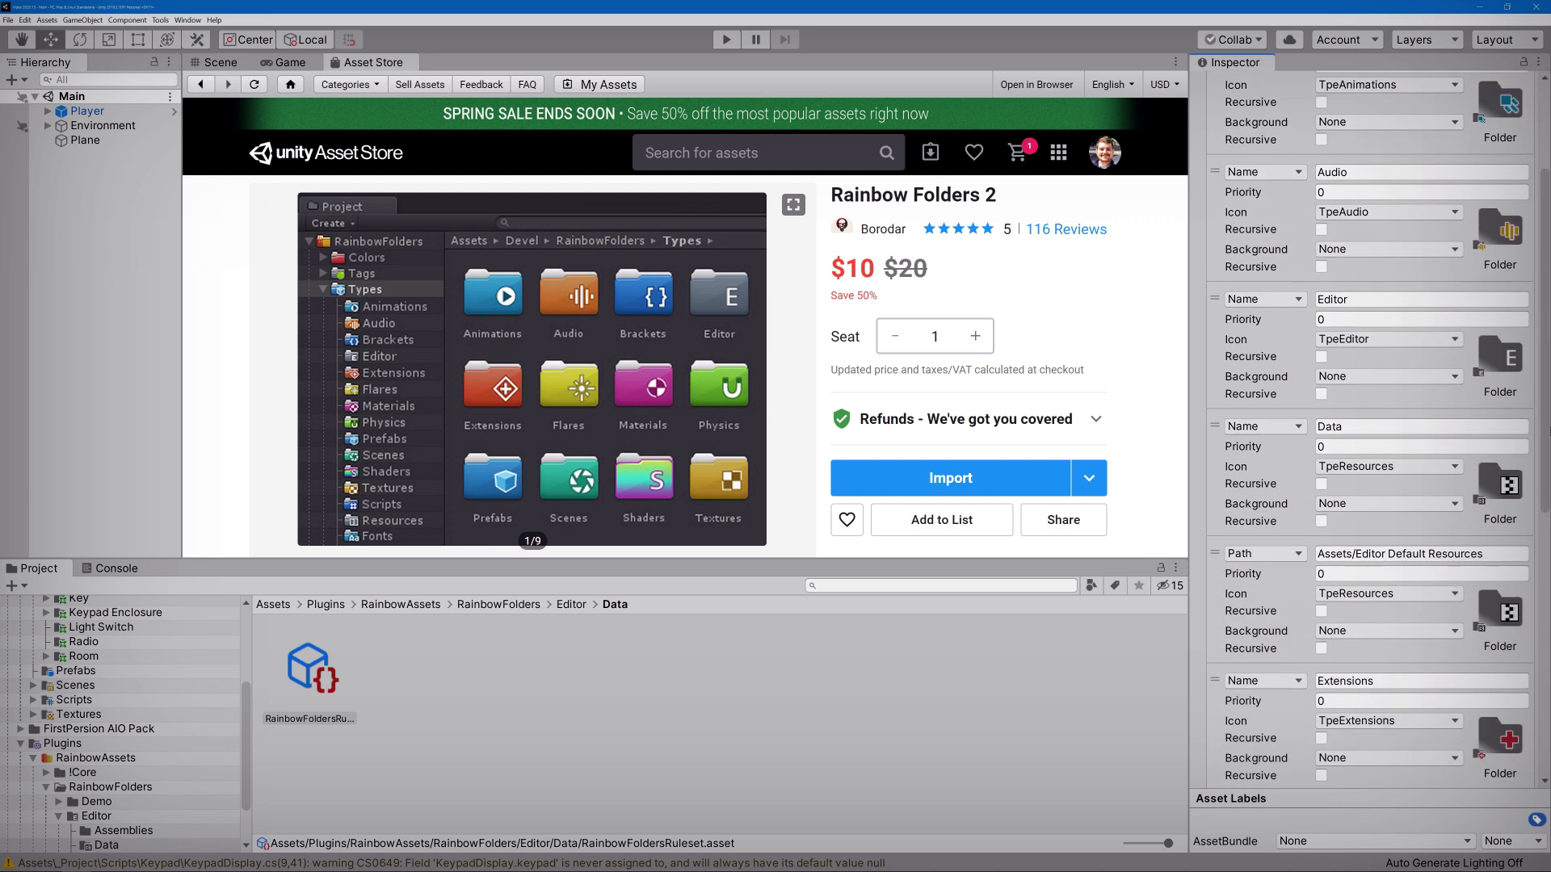
pyautogui.scroll(5, 1531, 321)
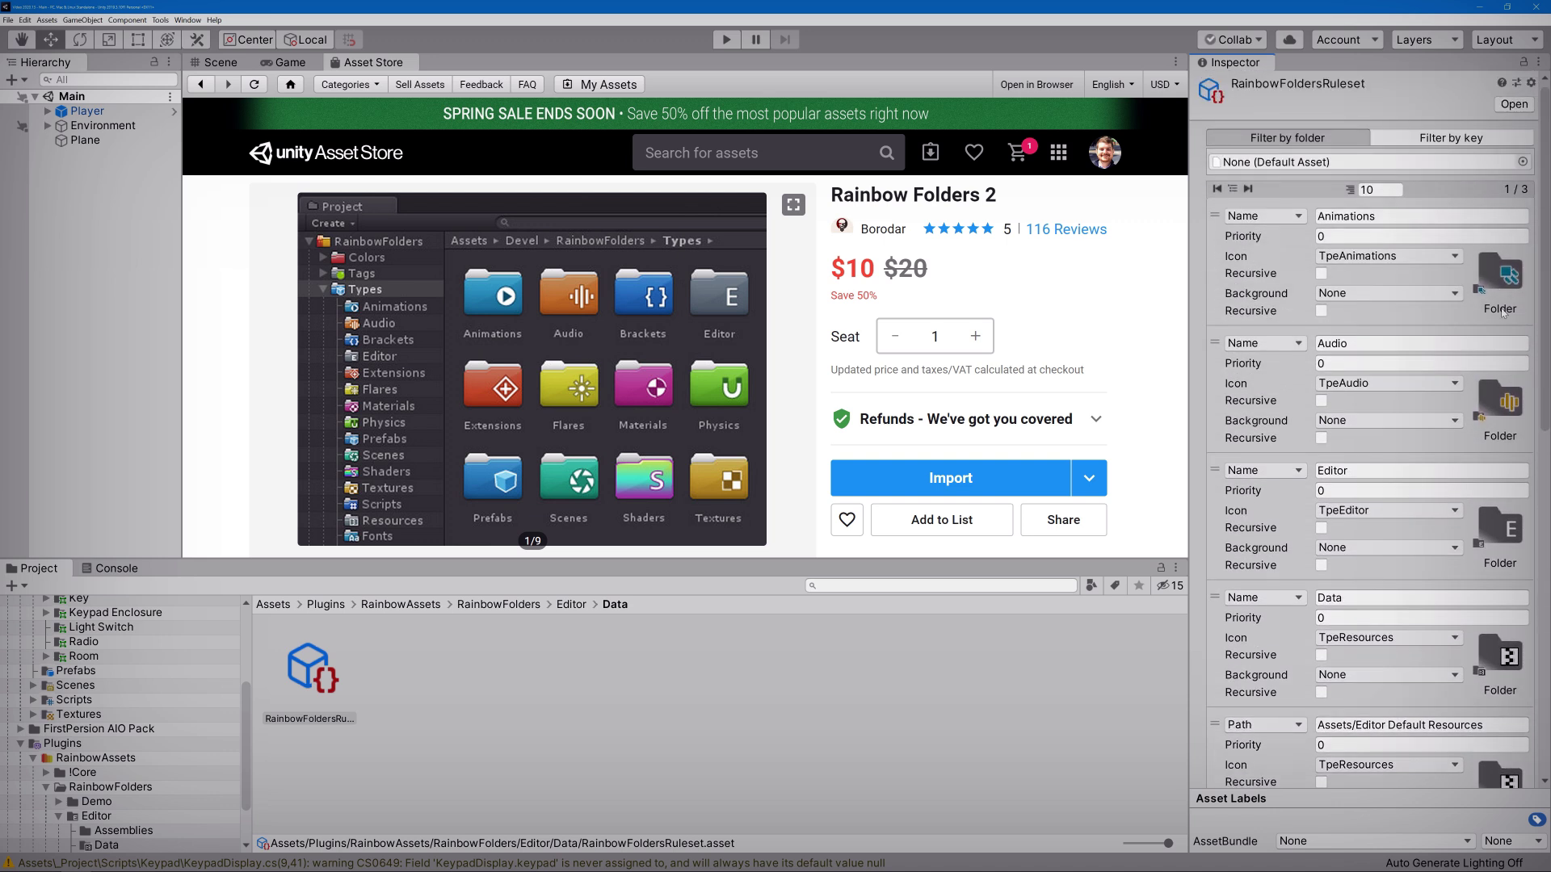
pyautogui.click(1247, 189)
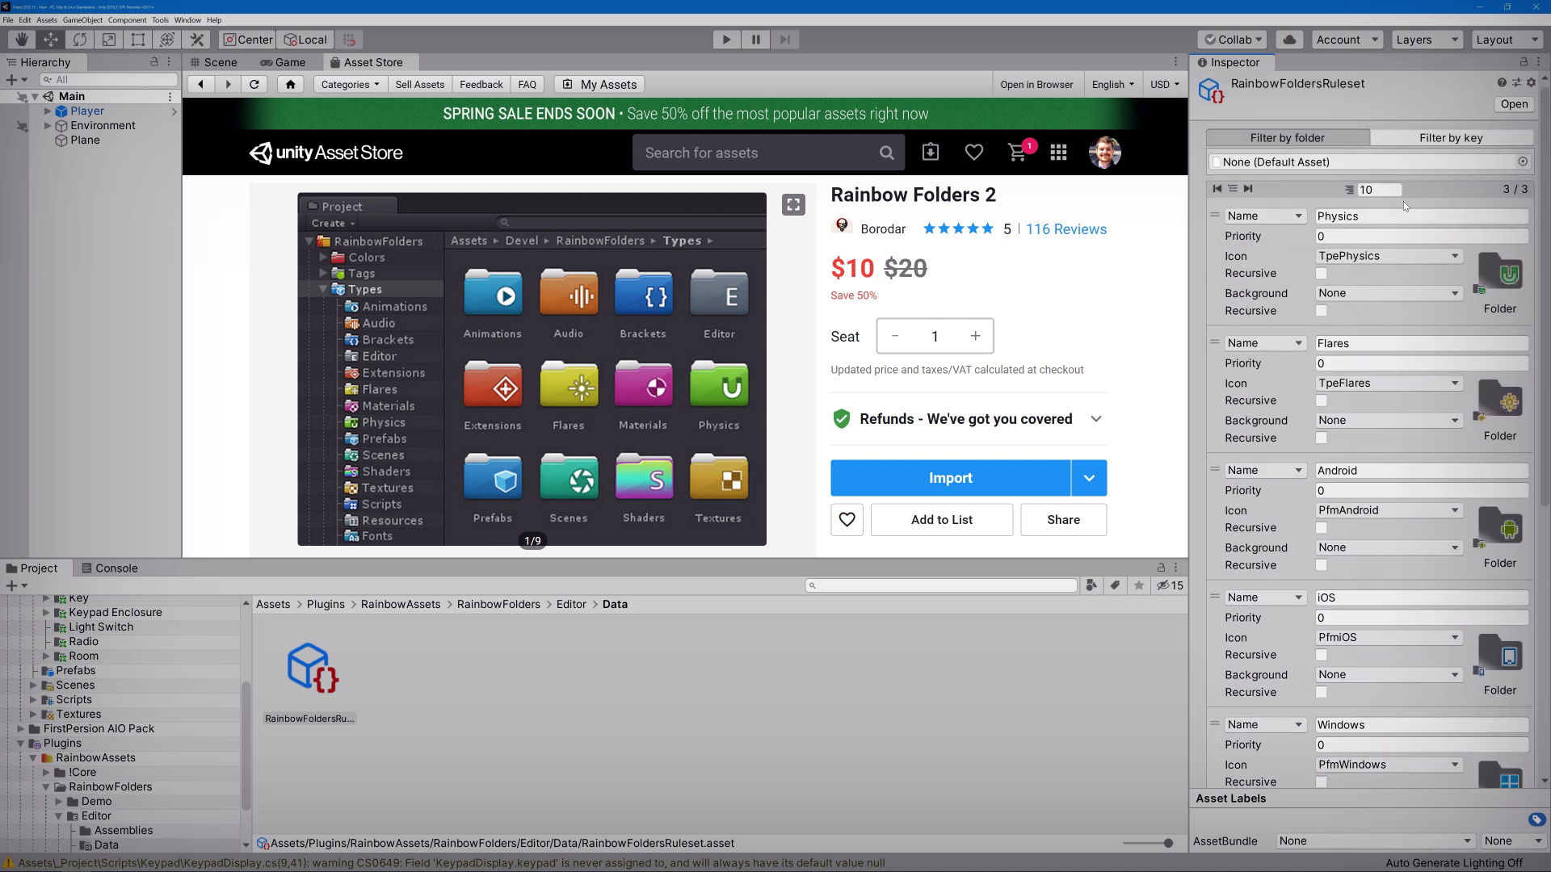
pyautogui.scroll(-8, 1544, 198)
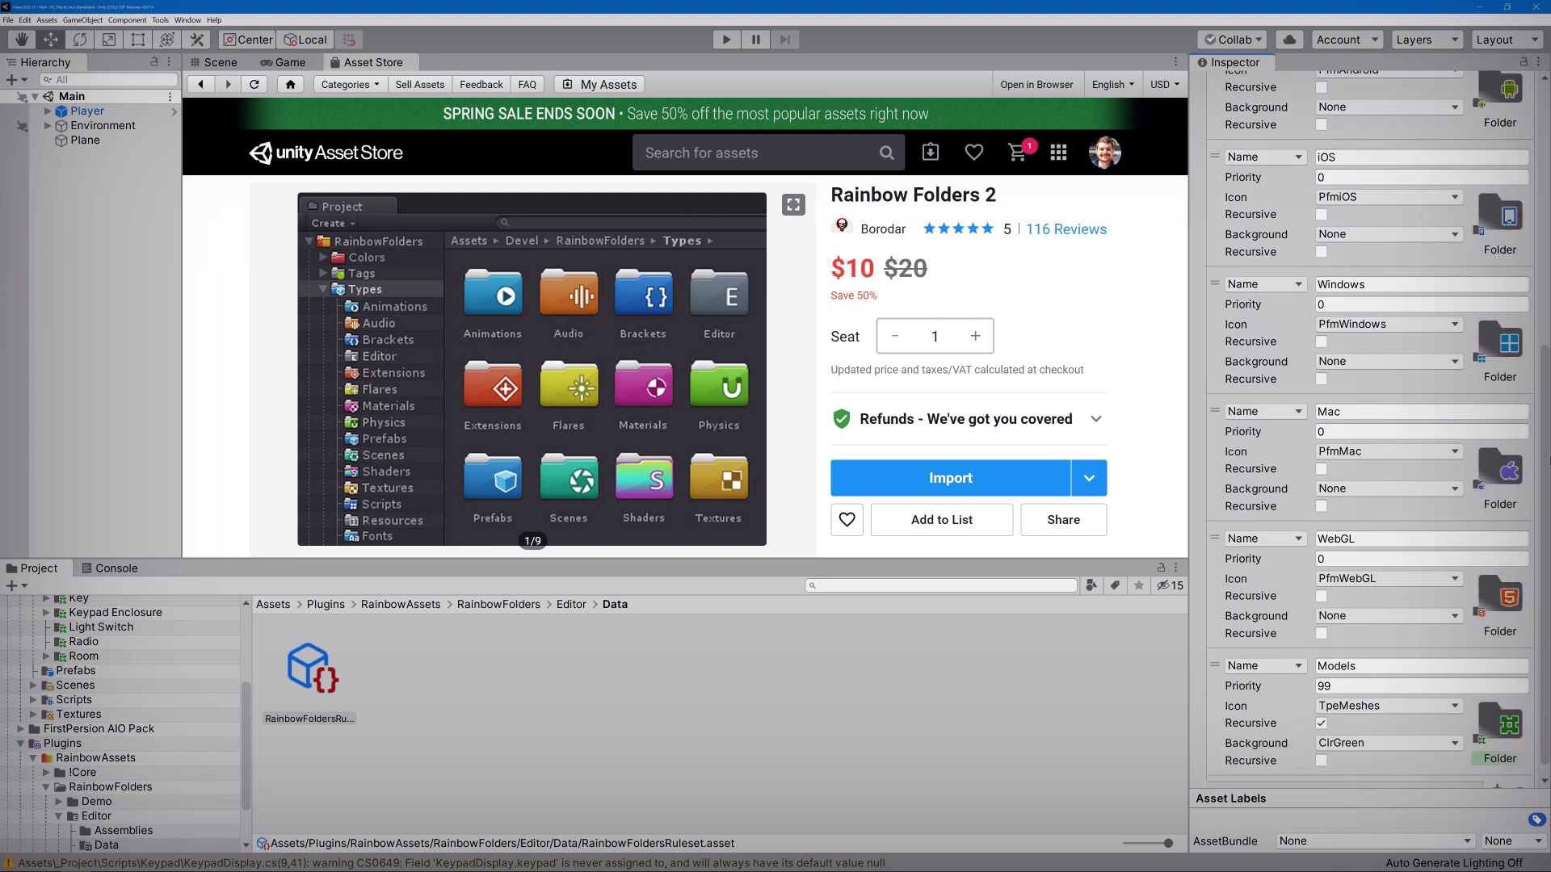
pyautogui.scroll(-1, 1523, 576)
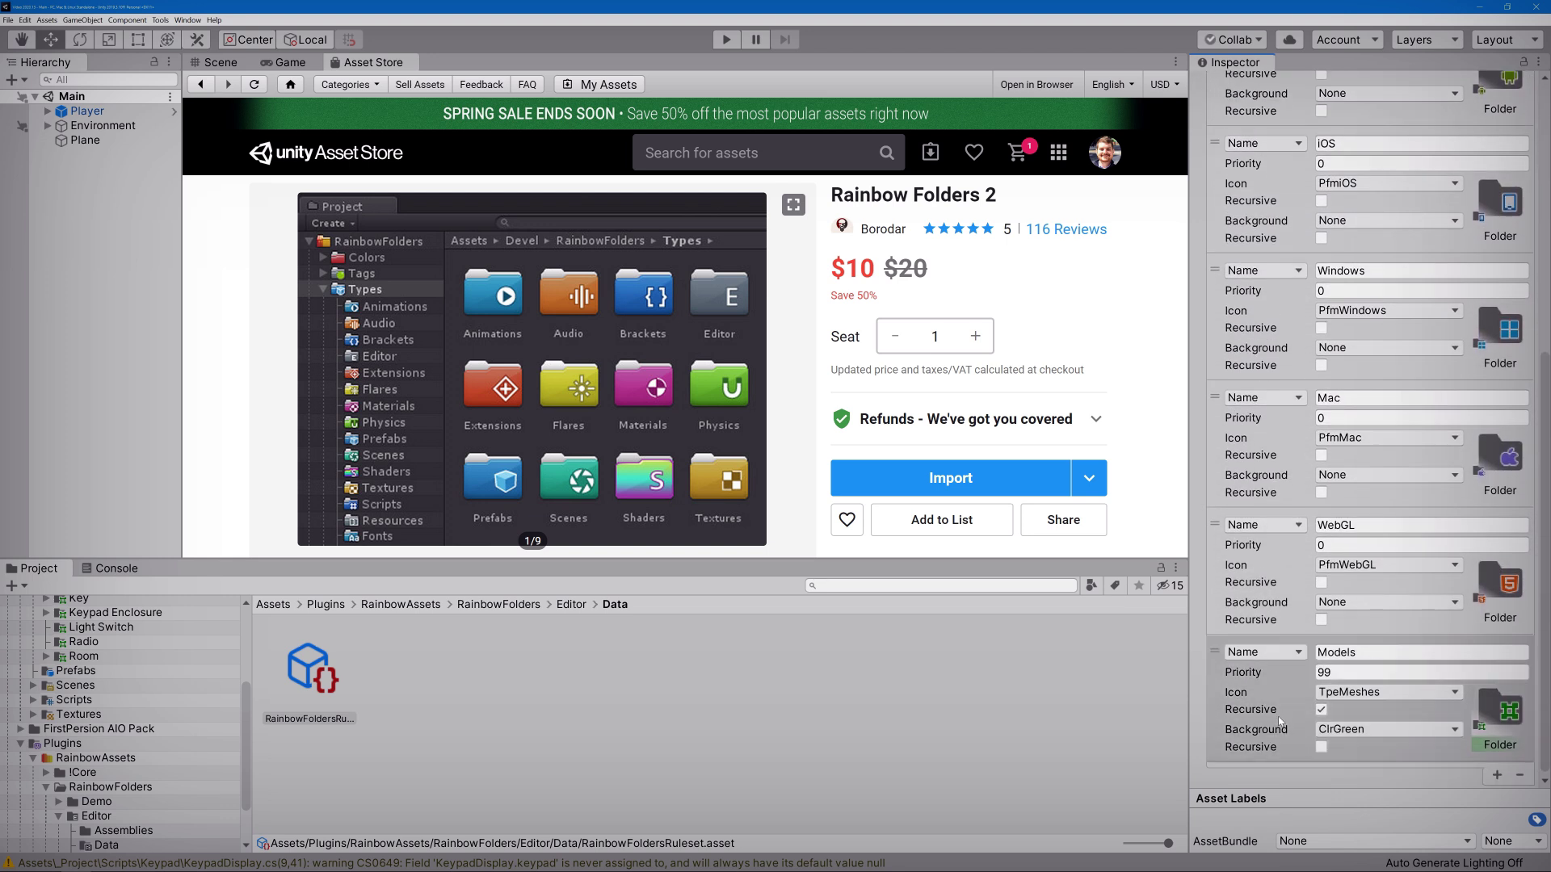